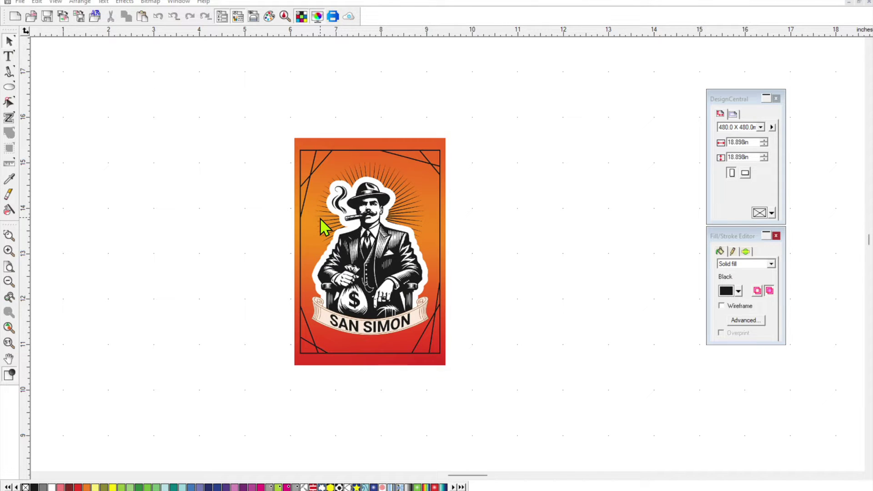
Add a Contour Cut line at 0.030in with holes around the selected San Simon design
{"action": "left_click", "coordinate": [361, 182]}
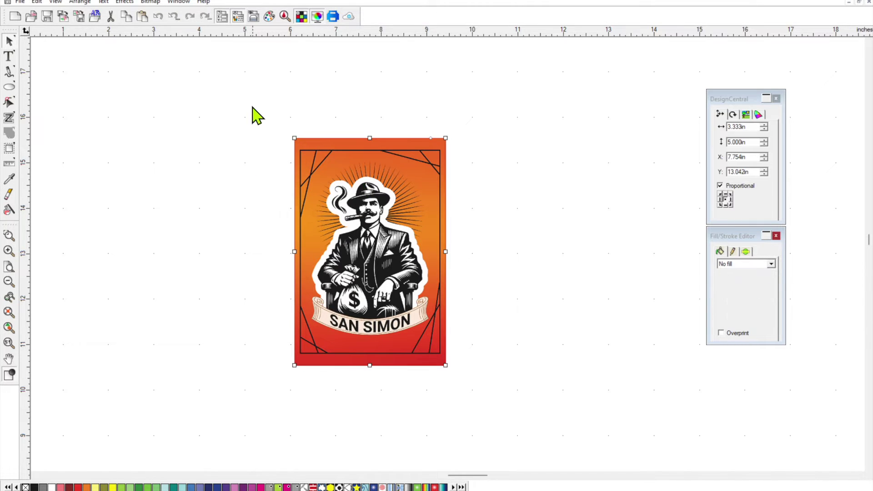
{"action": "left_click", "coordinate": [124, 4]}
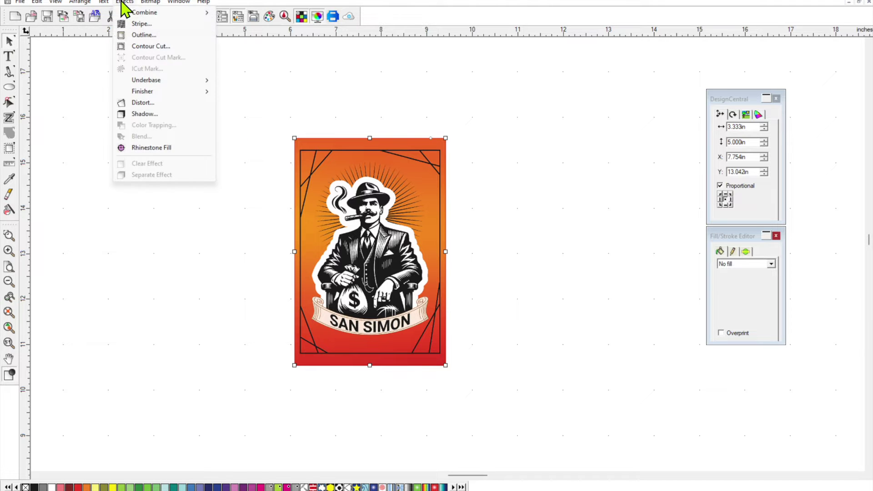
{"action": "left_click", "coordinate": [153, 47]}
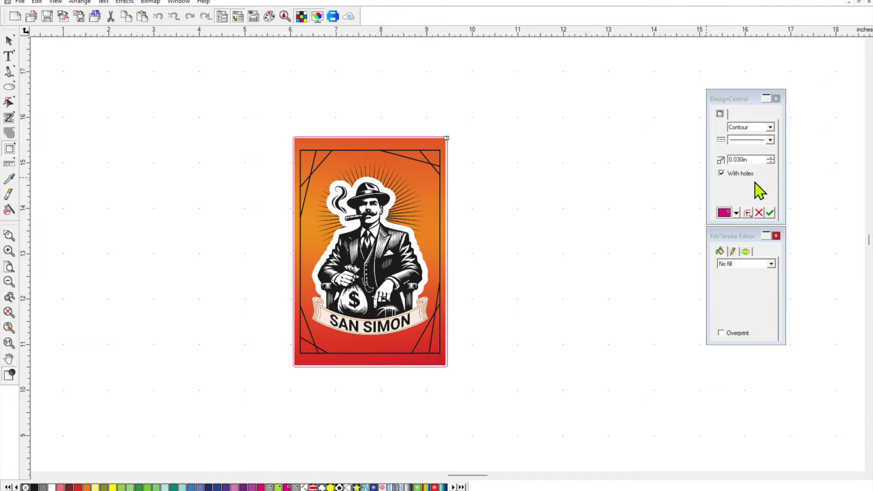
{"action": "left_click", "coordinate": [769, 213]}
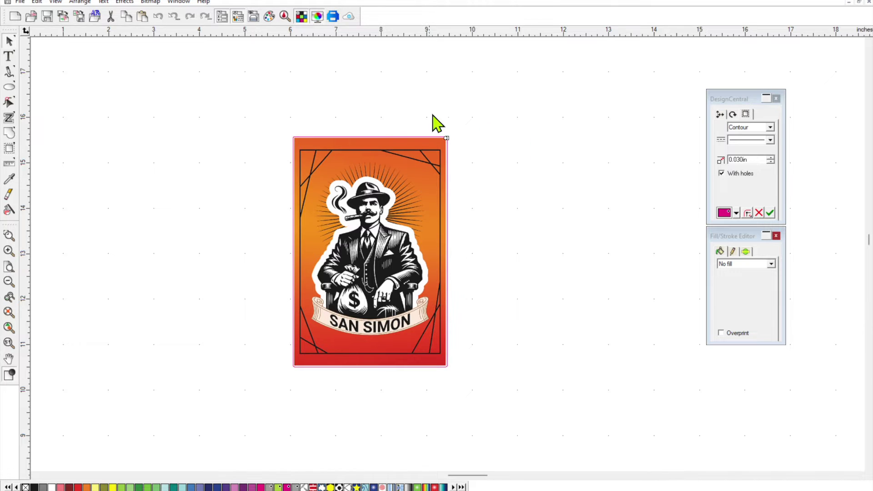
Export the design as a PDF named SanSimonTest.pdf into the Downloads folder
{"action": "left_click", "coordinate": [20, 3]}
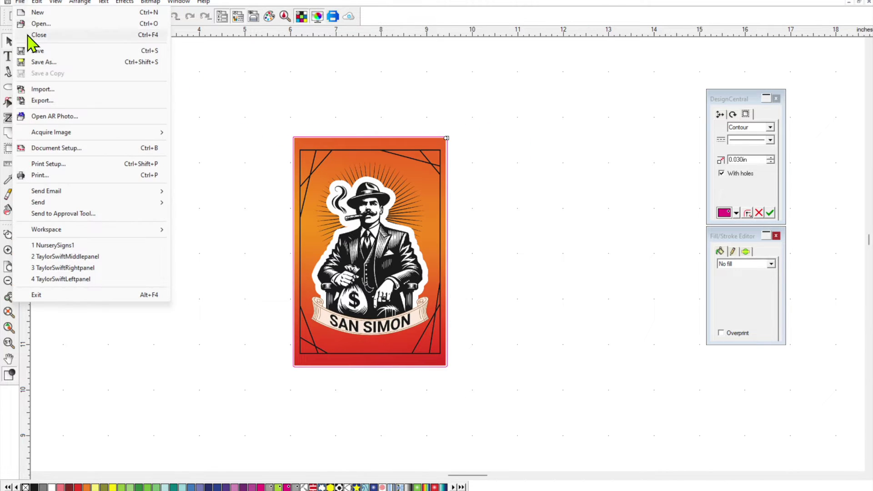
{"action": "left_click", "coordinate": [58, 102]}
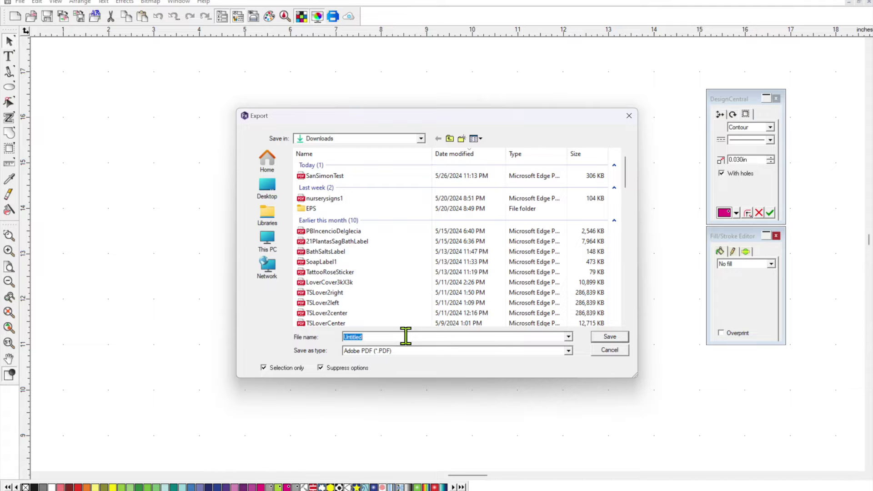
{"action": "type", "text": "Sa"}
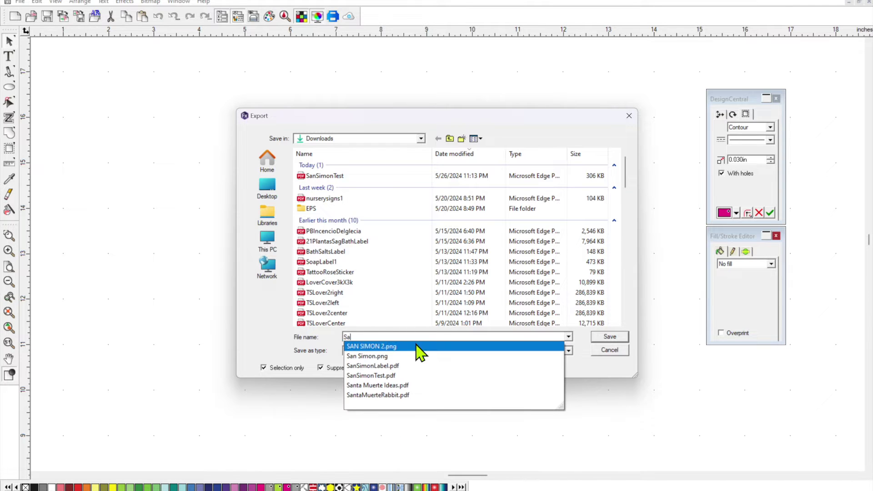
{"action": "left_click", "coordinate": [365, 378]}
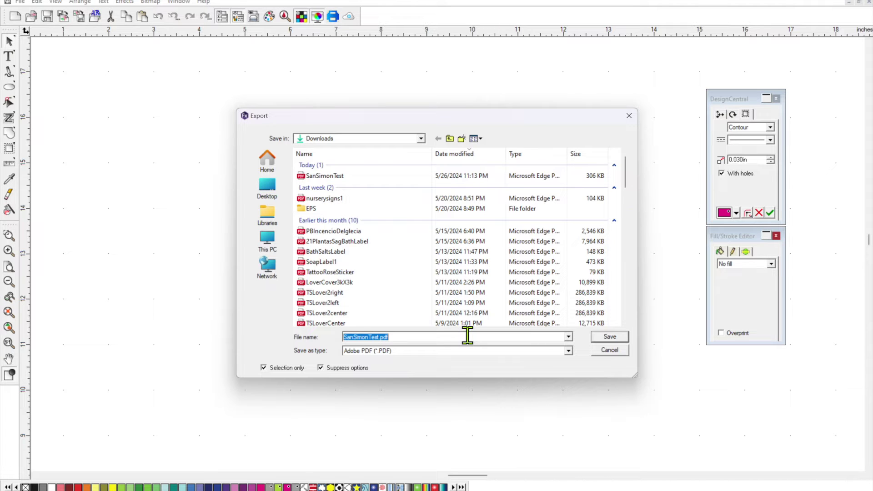
{"action": "left_click", "coordinate": [609, 339]}
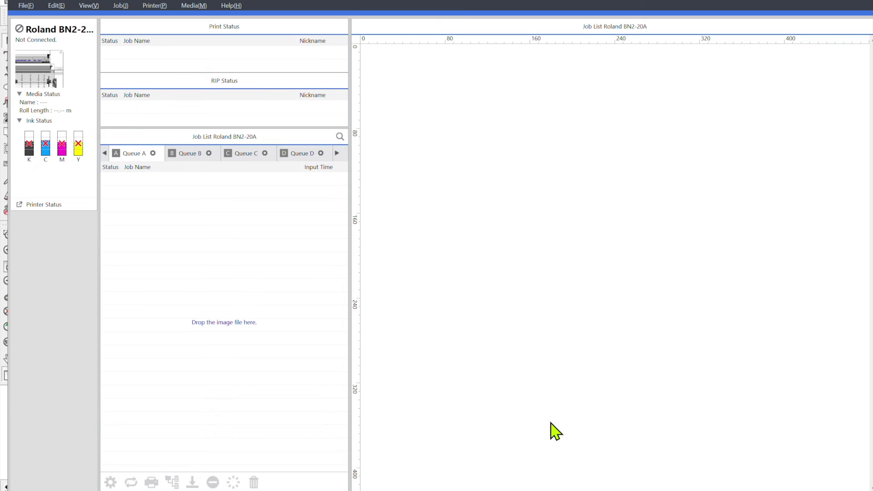
Load SanSimonTest.pdf from Downloads as a new VersaWorks job in Queue A
{"action": "left_click", "coordinate": [23, 6]}
{"action": "mouse_move", "coordinate": [73, 18]}
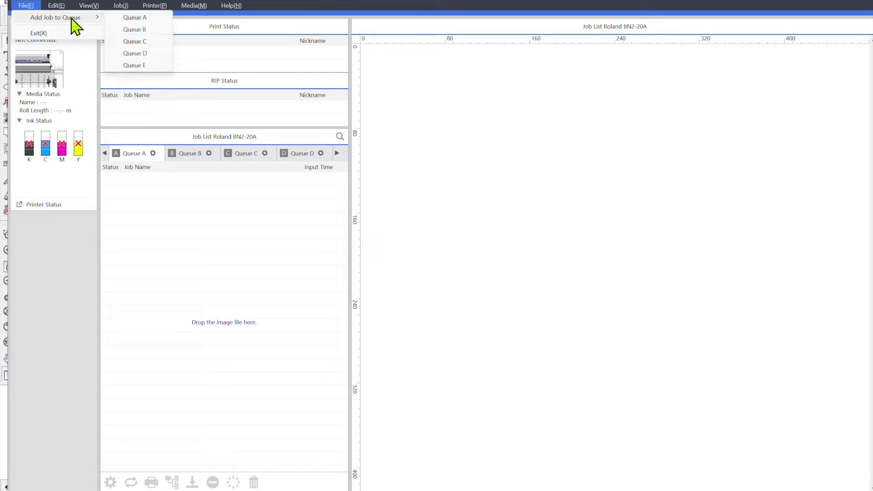
{"action": "left_click", "coordinate": [133, 19]}
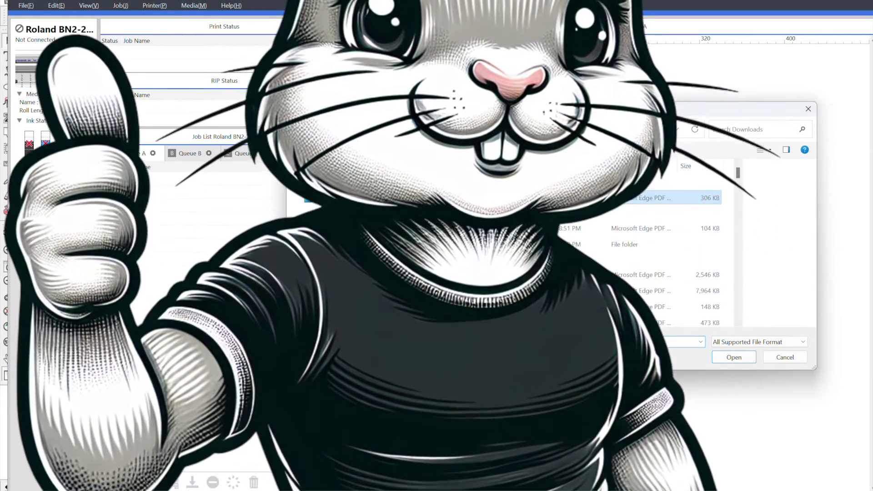
{"action": "left_click", "coordinate": [659, 198]}
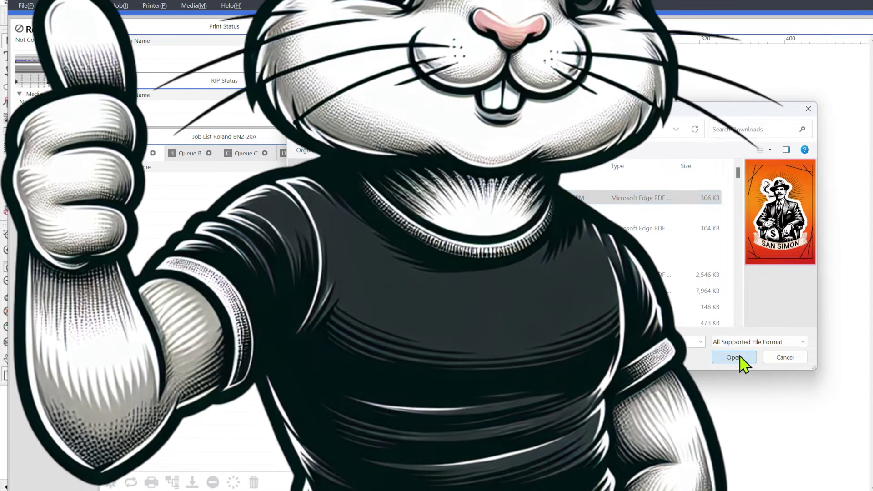
{"action": "left_click", "coordinate": [742, 359]}
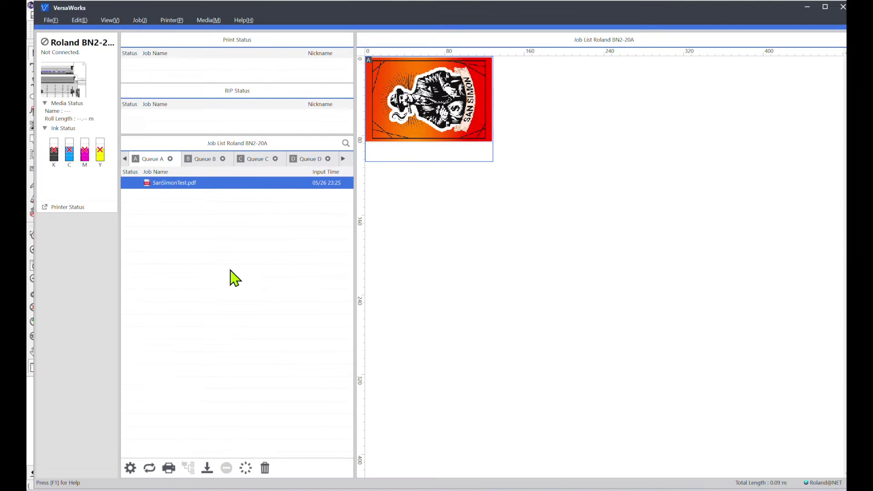
Set the SanSimonTest.pdf job's cut Operation Mode to Cut Only
{"action": "double_click", "coordinate": [241, 184]}
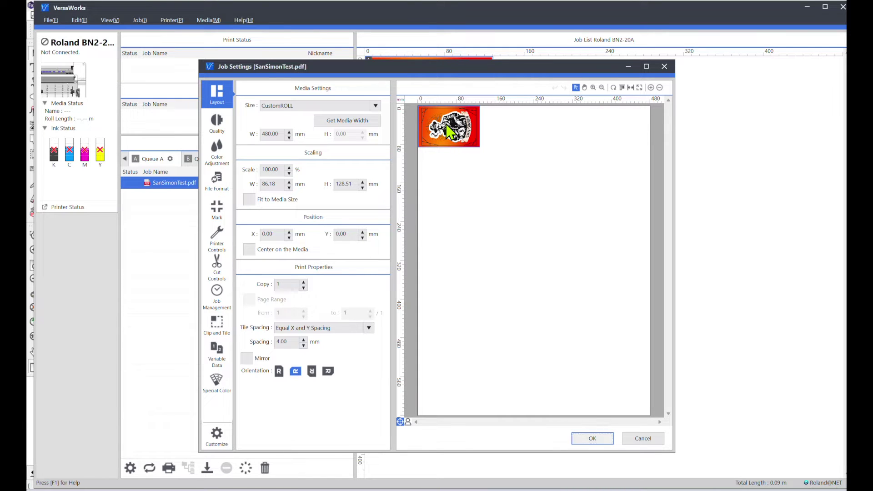
{"action": "left_click", "coordinate": [218, 266]}
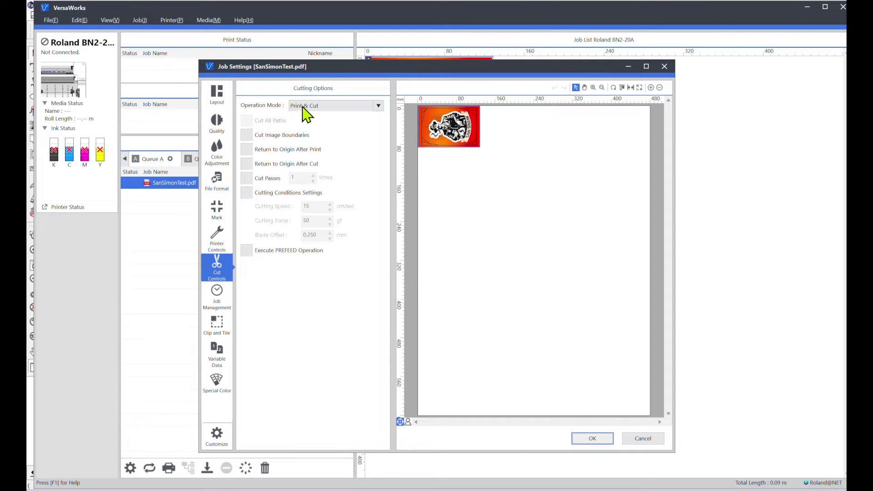
{"action": "left_click", "coordinate": [379, 106]}
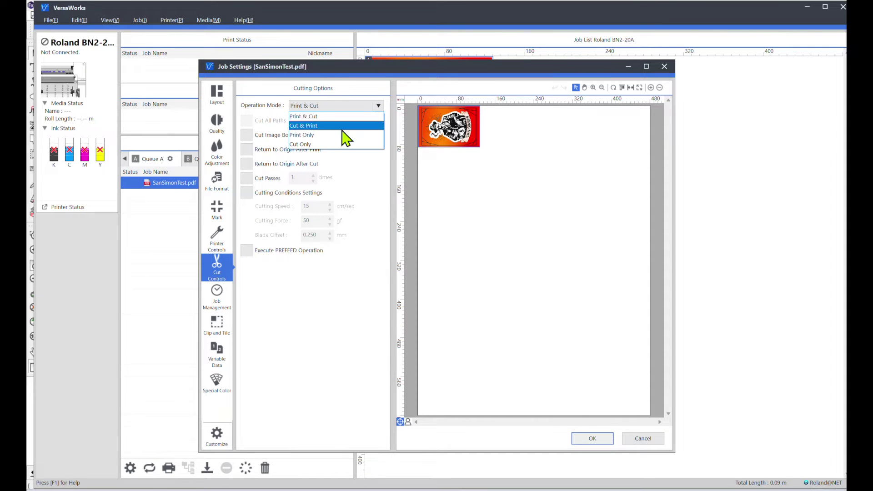
{"action": "left_click", "coordinate": [313, 144]}
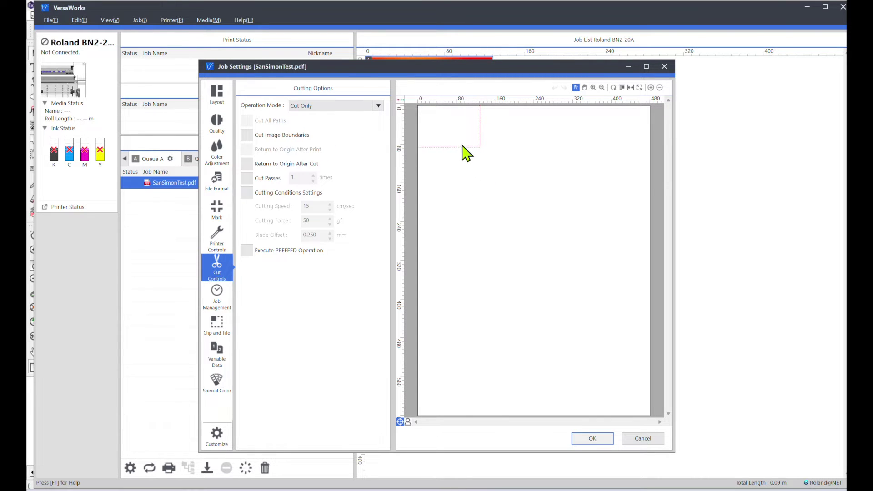
Drag the image frame down and right toward the middle of the media preview
{"action": "left_click_drag", "start_coordinate": [461, 146], "coordinate": [523, 235]}
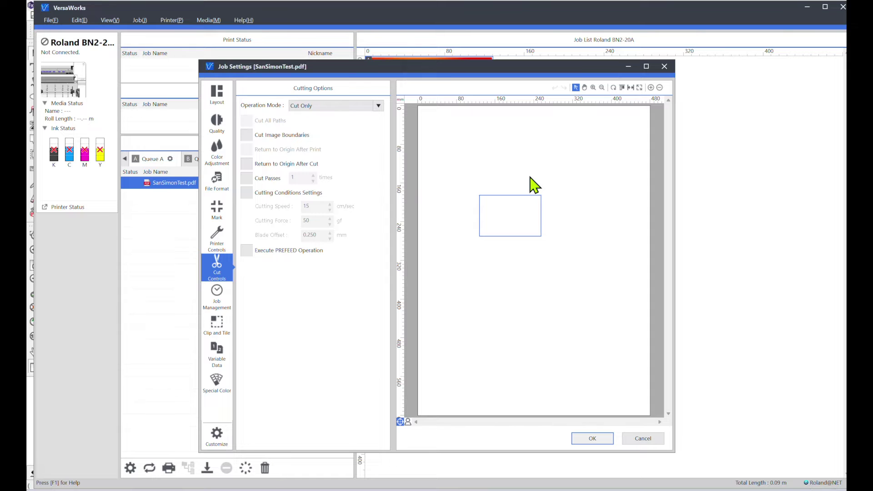
{"action": "left_click", "coordinate": [502, 172]}
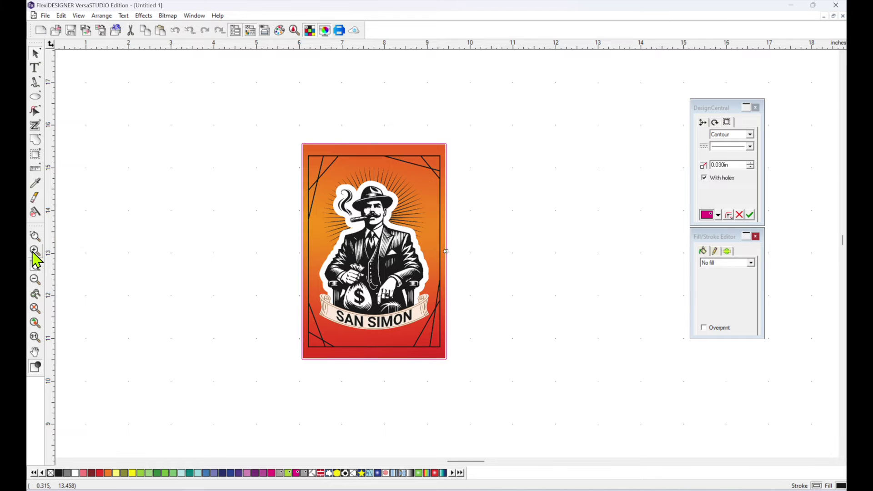
{"action": "left_click", "coordinate": [35, 251]}
Zoom in on the upper part of the San Simon design and shift it up and right
{"action": "left_click", "coordinate": [130, 242]}
{"action": "left_click", "coordinate": [288, 181]}
{"action": "left_click", "coordinate": [288, 185]}
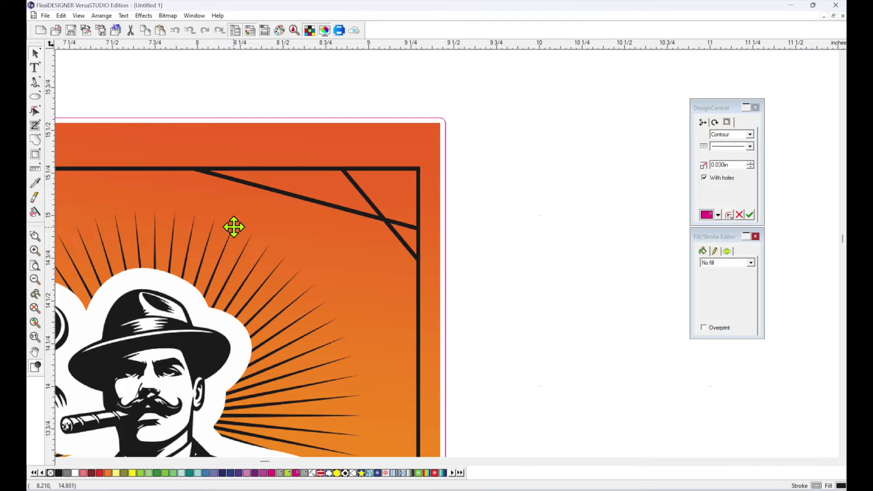
{"action": "left_click_drag", "start_coordinate": [233, 227], "coordinate": [481, 89]}
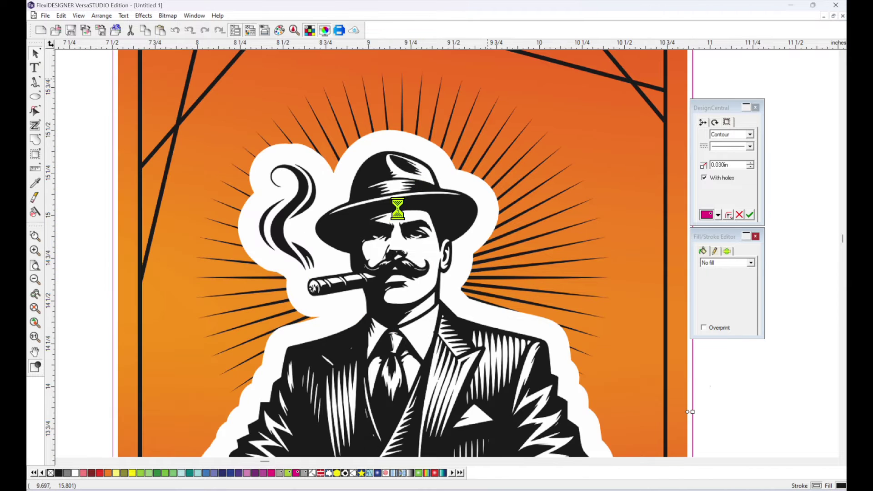
Check the banner, then close the VersaWorks job settings without applying changes
{"action": "scroll", "coordinate": [335, 294], "scroll_direction": "down", "scroll_amount": 5}
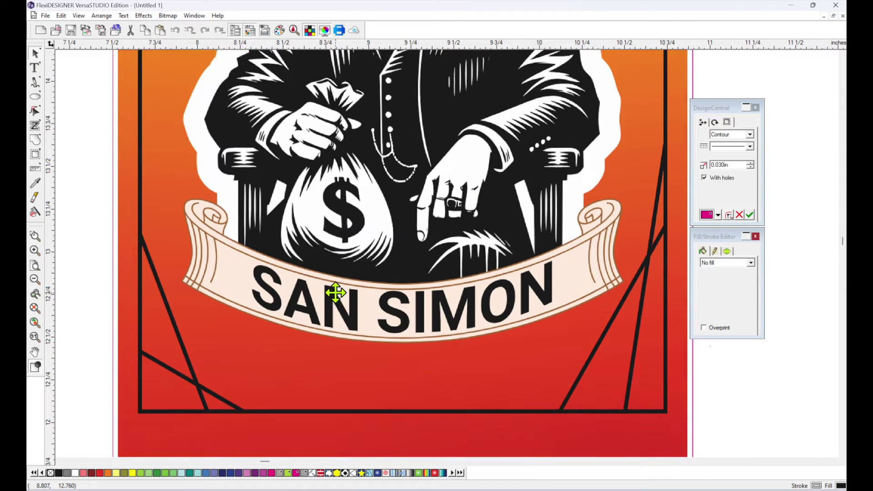
{"action": "scroll", "coordinate": [336, 293], "scroll_direction": "down", "scroll_amount": 5}
{"action": "scroll", "coordinate": [335, 294], "scroll_direction": "up", "scroll_amount": 5}
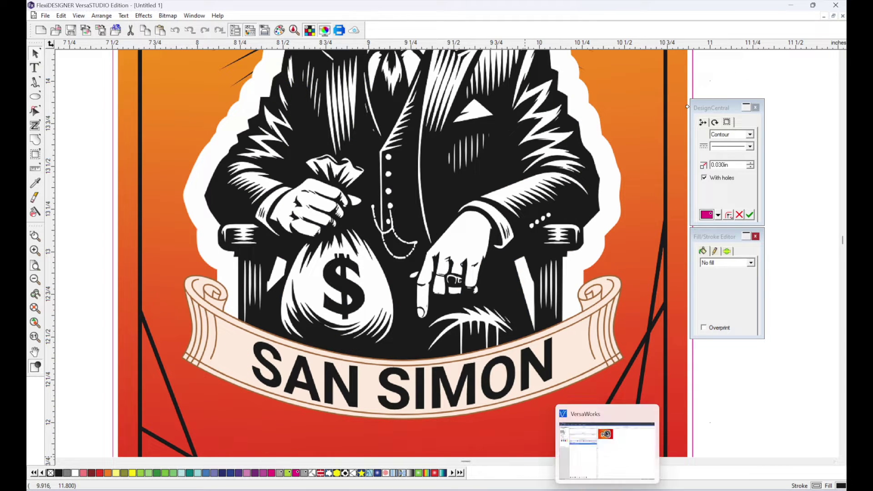
{"action": "left_click", "coordinate": [607, 489]}
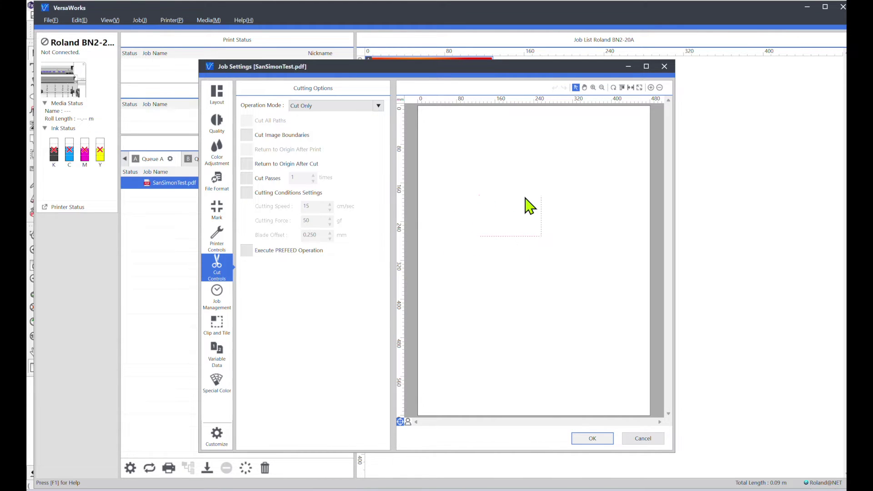
{"action": "left_click", "coordinate": [642, 440]}
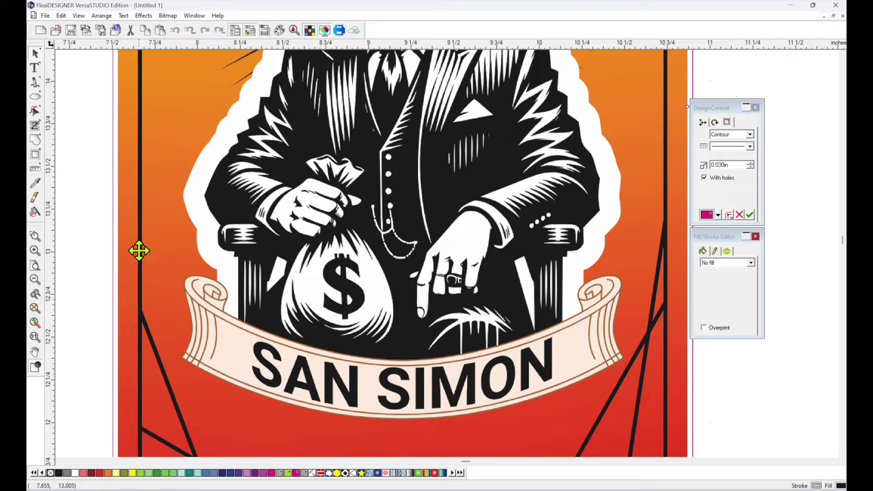
Look over the artwork, zoom out twice to the full poster, and move the design slightly left and up
{"action": "scroll", "coordinate": [139, 251], "scroll_direction": "up", "scroll_amount": 10}
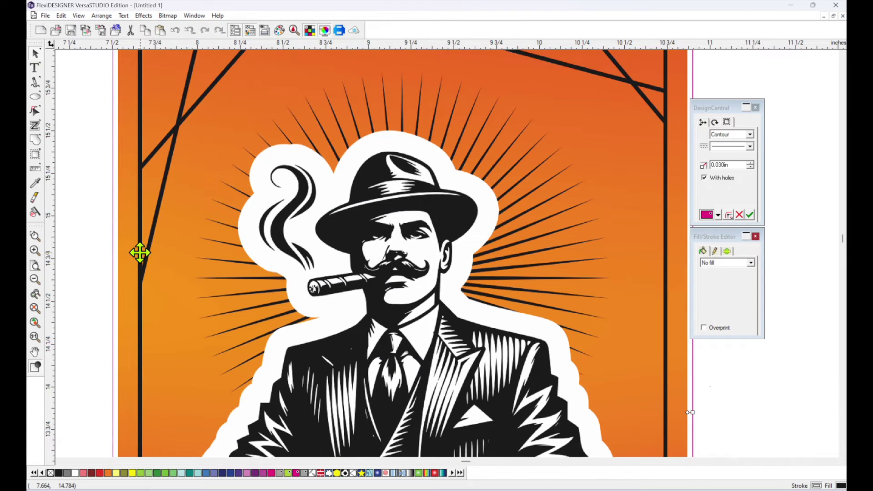
{"action": "scroll", "coordinate": [140, 252], "scroll_direction": "down", "scroll_amount": 5}
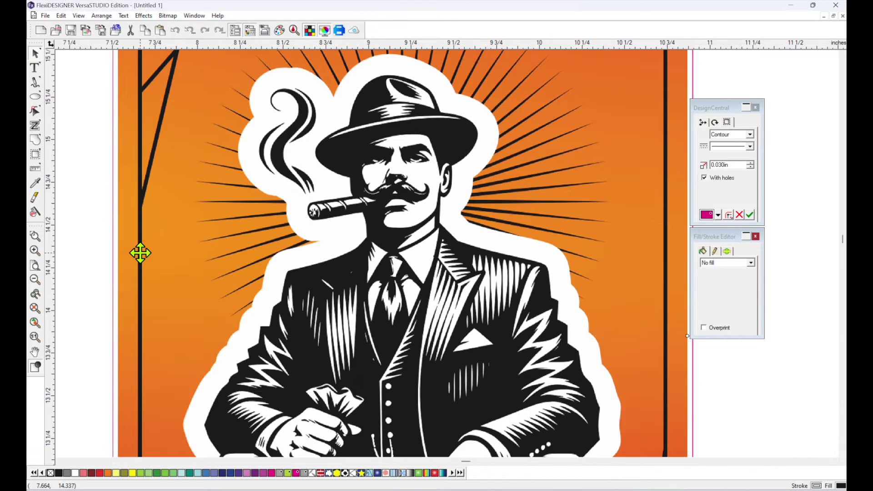
{"action": "scroll", "coordinate": [118, 263], "scroll_direction": "down", "scroll_amount": 9}
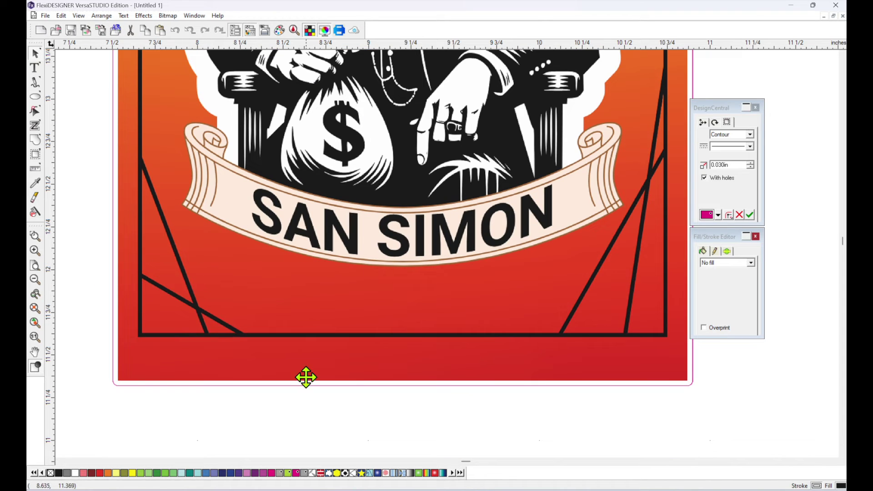
{"action": "left_click", "coordinate": [36, 281]}
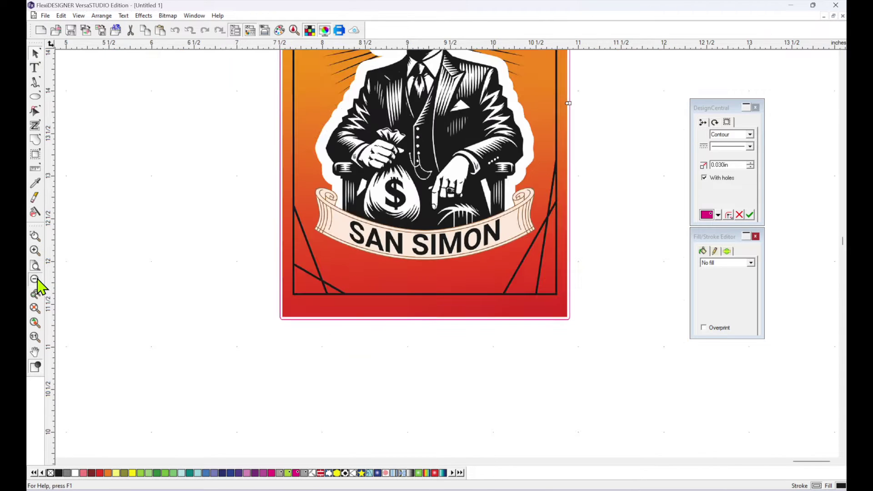
{"action": "left_click", "coordinate": [36, 281]}
{"action": "scroll", "coordinate": [275, 244], "scroll_direction": "up", "scroll_amount": 2}
{"action": "left_click_drag", "start_coordinate": [431, 243], "coordinate": [359, 224]}
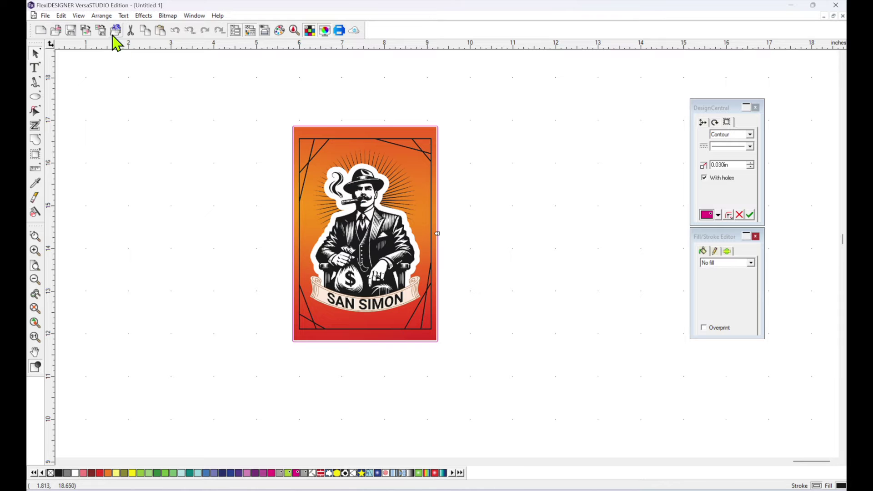
Export the artwork as Encapsulated PostScript, saved as SanSimonTest.eps in Downloads\EPS
{"action": "left_click", "coordinate": [45, 16]}
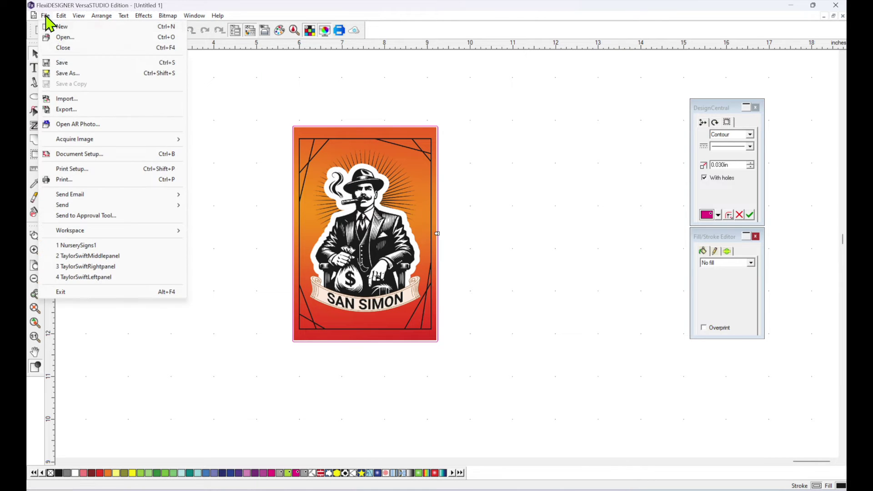
{"action": "left_click", "coordinate": [81, 119]}
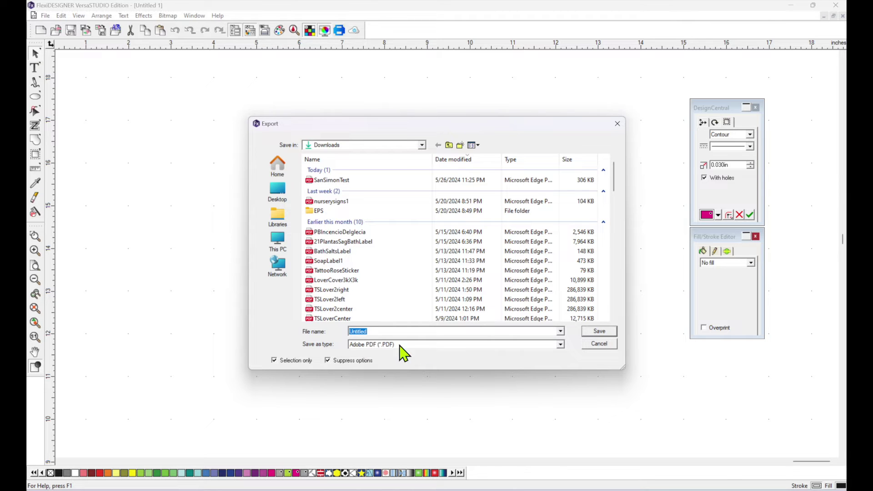
{"action": "left_click", "coordinate": [561, 344]}
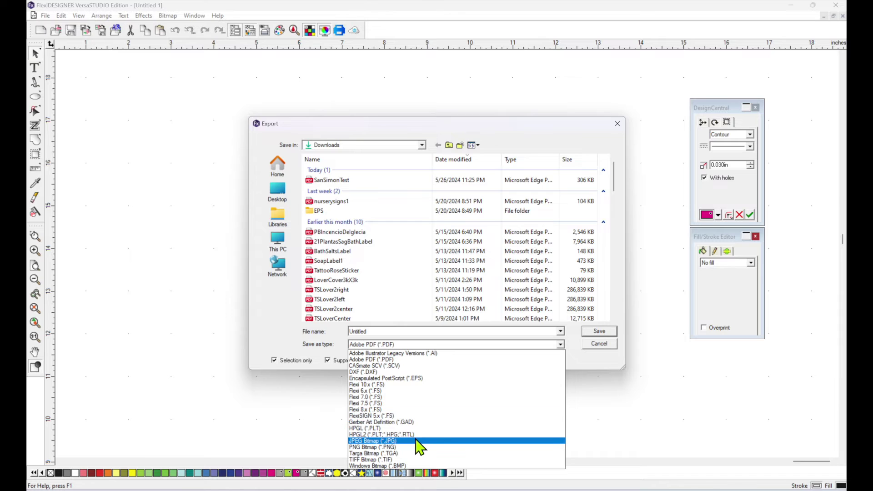
{"action": "left_click", "coordinate": [393, 378]}
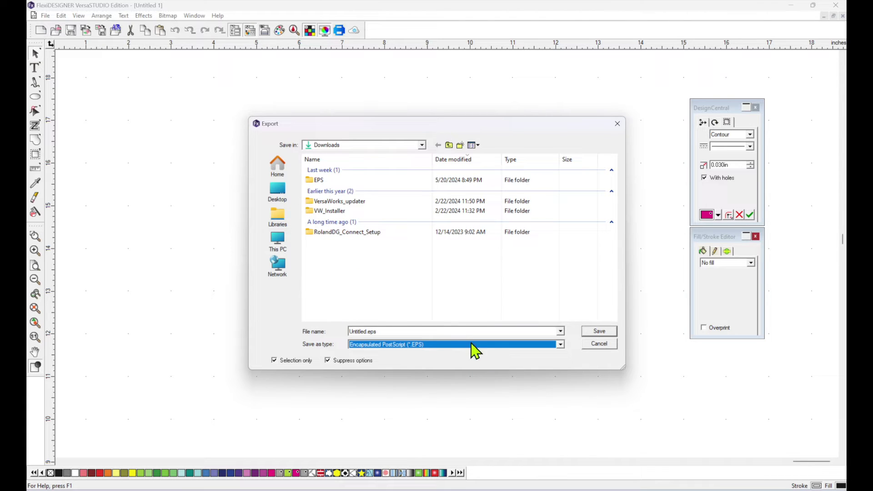
{"action": "double_click", "coordinate": [307, 180]}
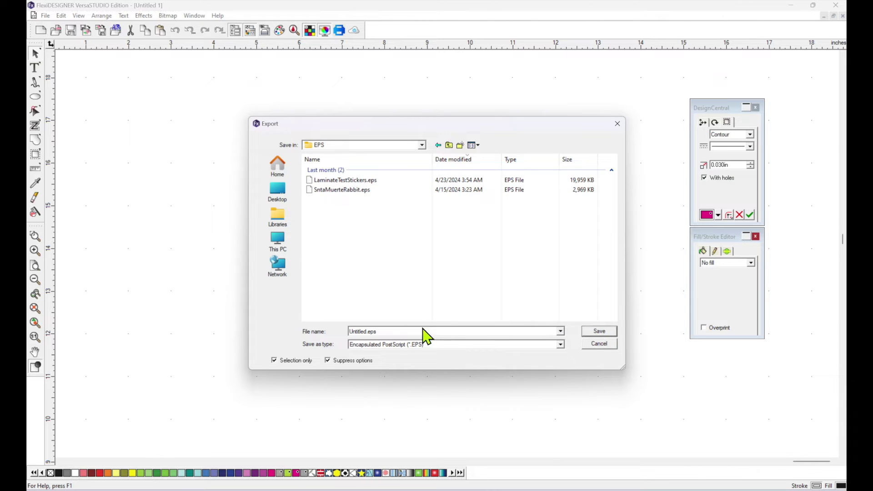
{"action": "left_click", "coordinate": [368, 331]}
{"action": "left_click", "coordinate": [601, 333]}
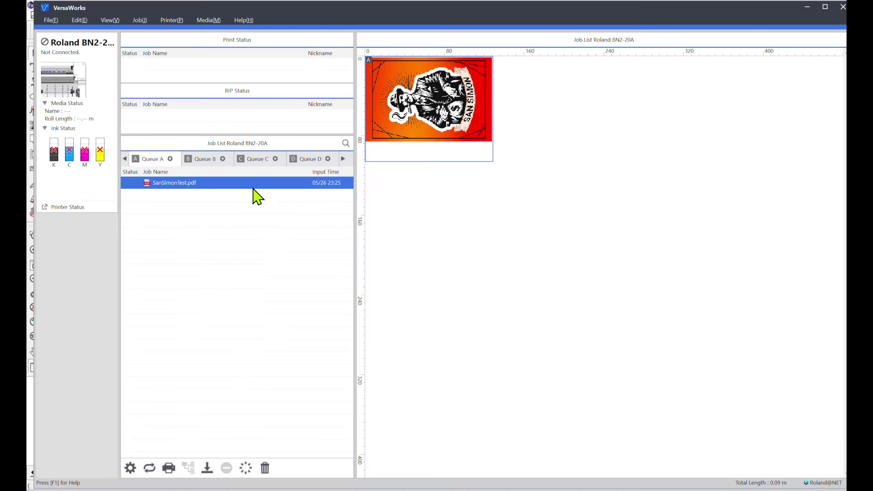
Delete the SanSimonTest.pdf job from Queue A
{"action": "right_click", "coordinate": [244, 184]}
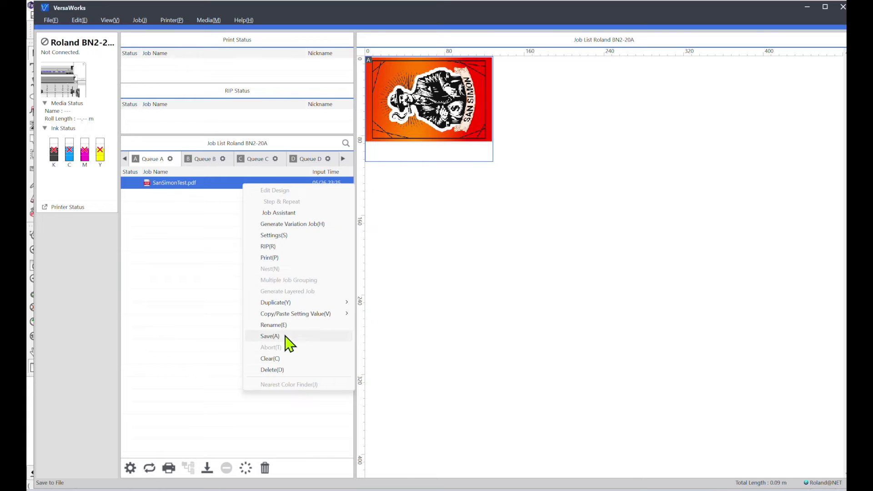
{"action": "left_click", "coordinate": [272, 370]}
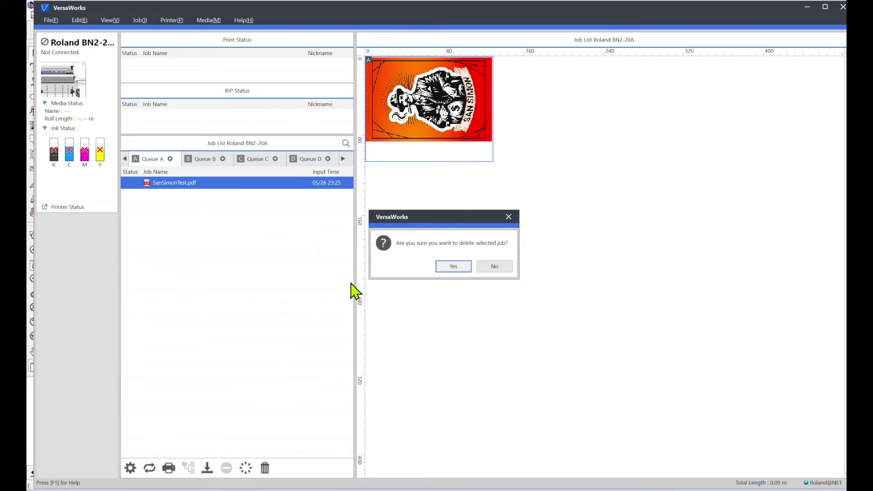
{"action": "left_click", "coordinate": [457, 268]}
Add Downloads\EPS\SanSimonTest.eps as a new job in Queue A
{"action": "left_click", "coordinate": [53, 20]}
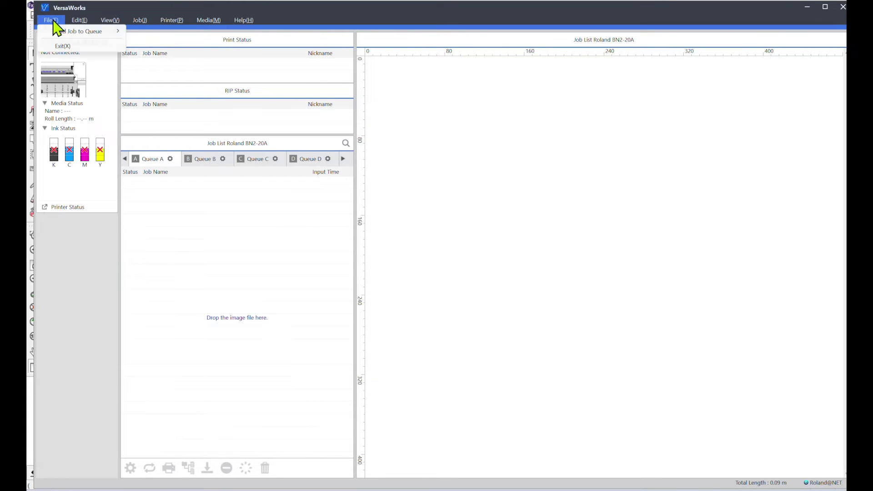
{"action": "mouse_move", "coordinate": [79, 20]}
{"action": "mouse_move", "coordinate": [107, 32]}
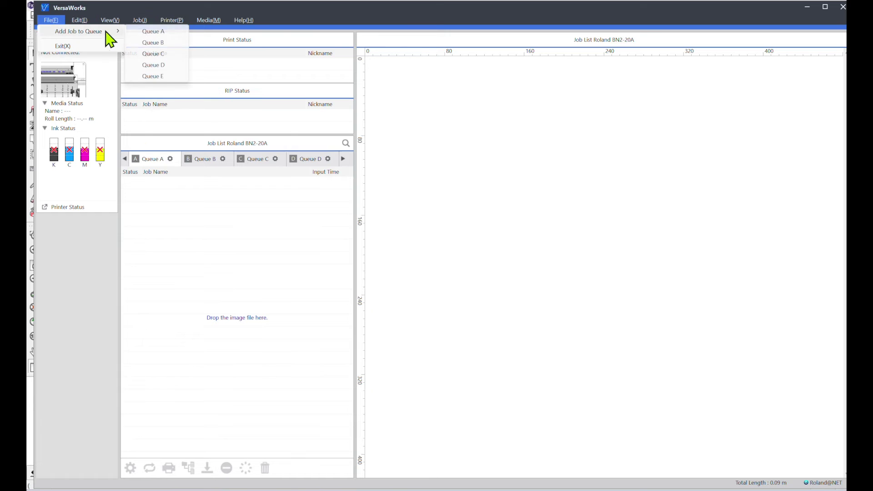
{"action": "left_click", "coordinate": [153, 31]}
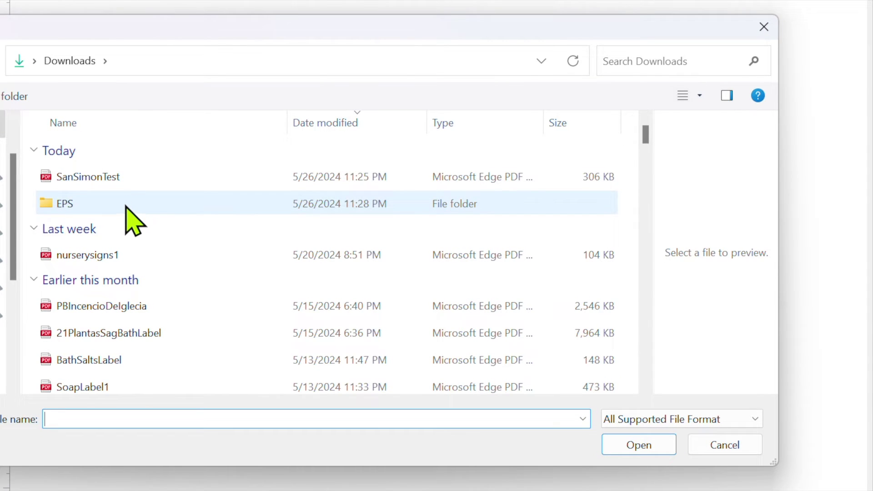
{"action": "left_click", "coordinate": [128, 208]}
{"action": "double_click", "coordinate": [128, 208]}
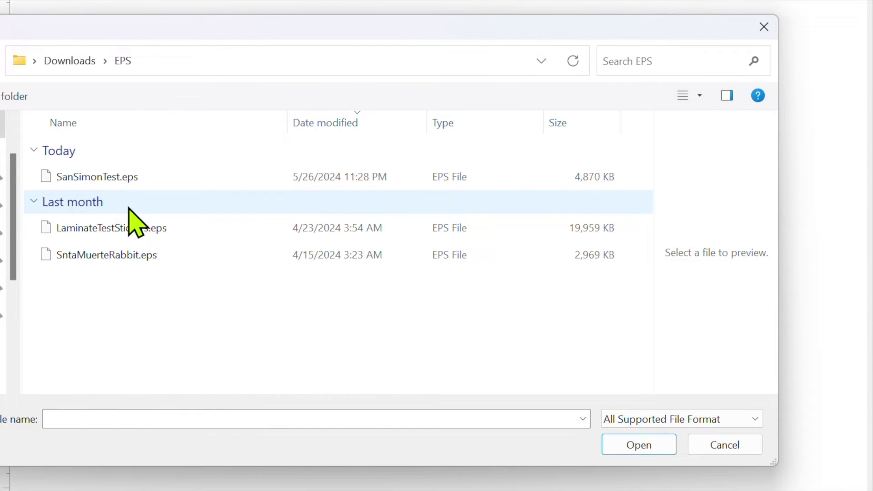
{"action": "left_click", "coordinate": [135, 177]}
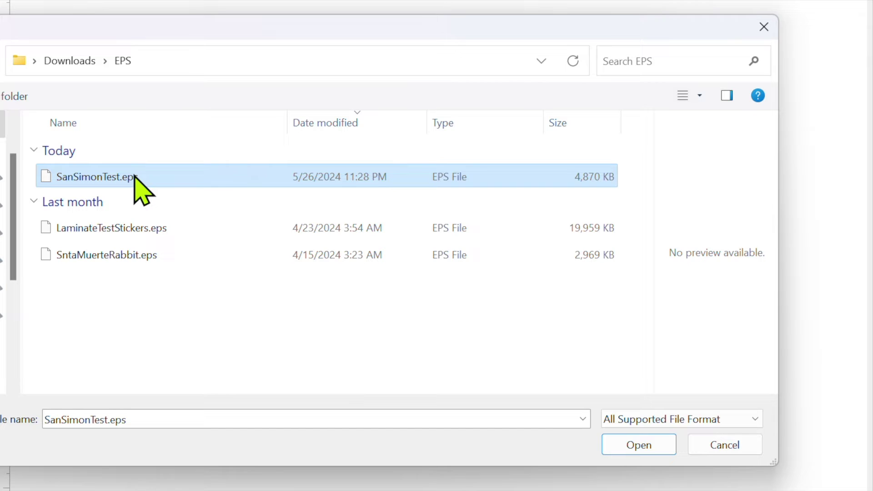
{"action": "left_click", "coordinate": [639, 445]}
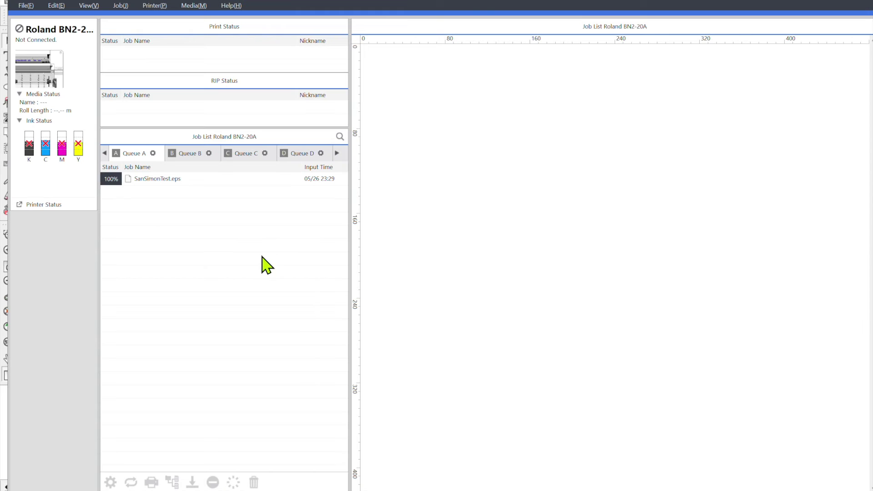
Centre the SanSimonTest.eps artwork on the media (X 148.42, Y 199.44 mm) and set cutting to Cut Only
{"action": "double_click", "coordinate": [196, 179]}
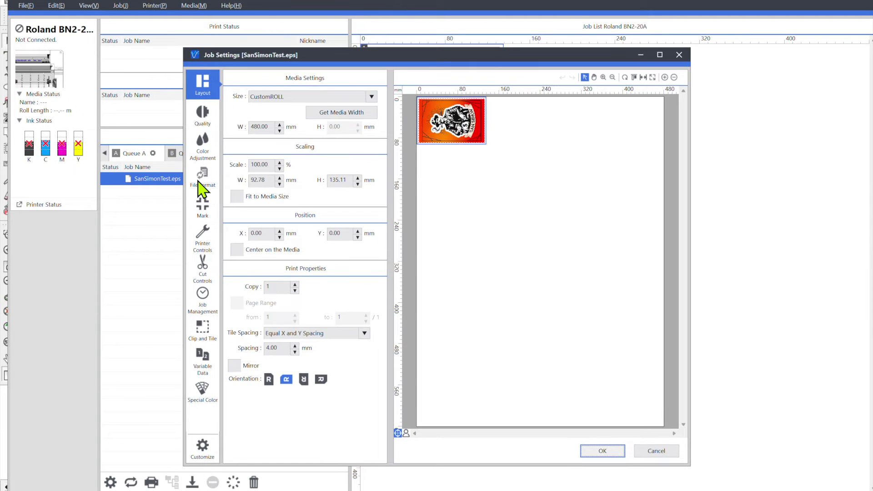
{"action": "left_click_drag", "start_coordinate": [452, 144], "coordinate": [528, 246]}
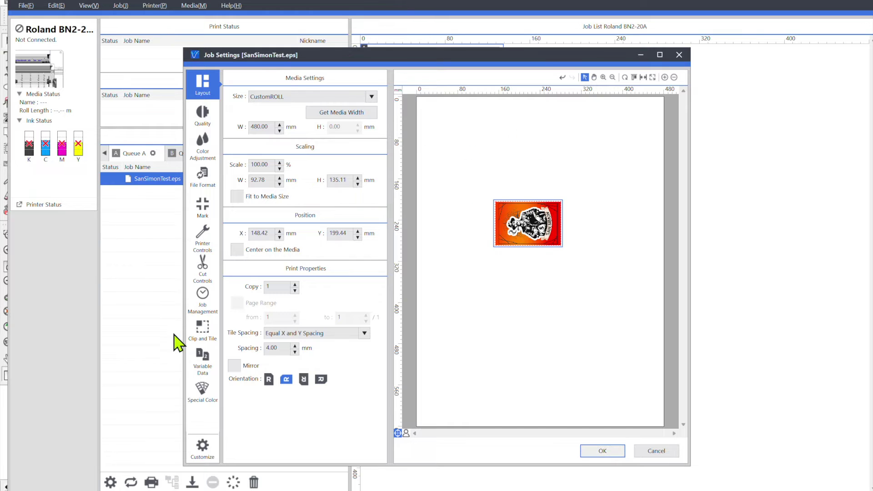
{"action": "left_click", "coordinate": [203, 272]}
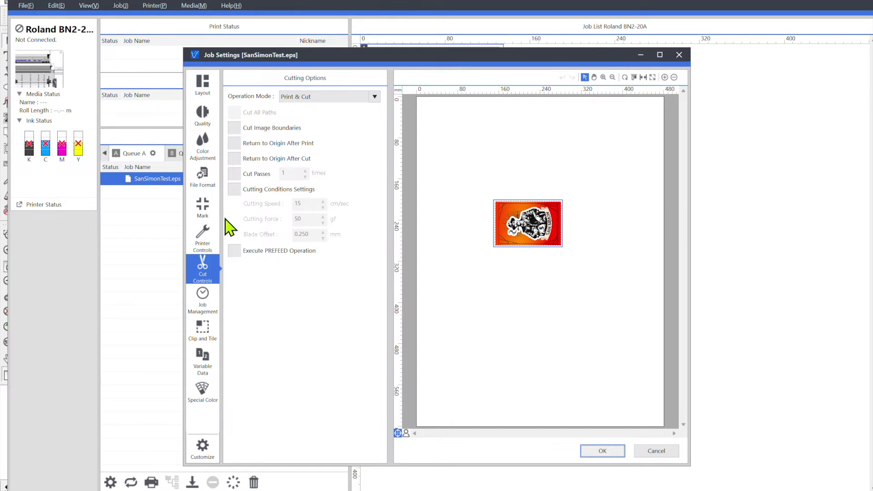
{"action": "left_click", "coordinate": [374, 96]}
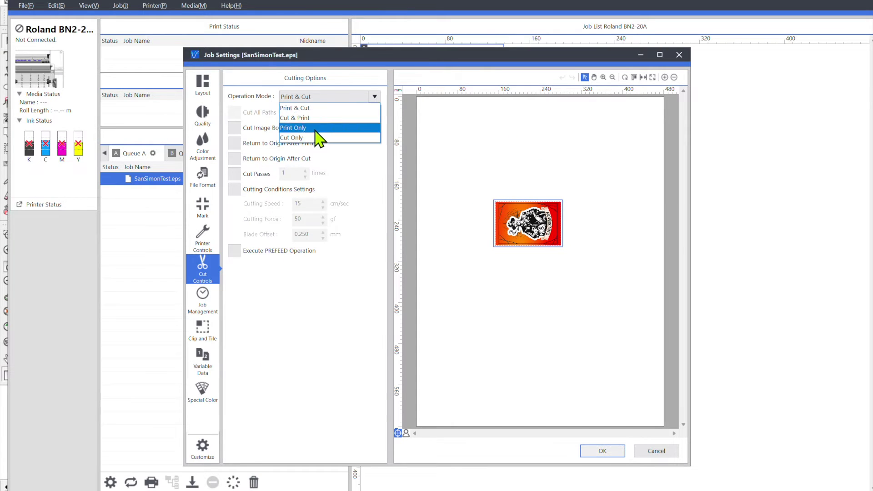
{"action": "left_click", "coordinate": [318, 138]}
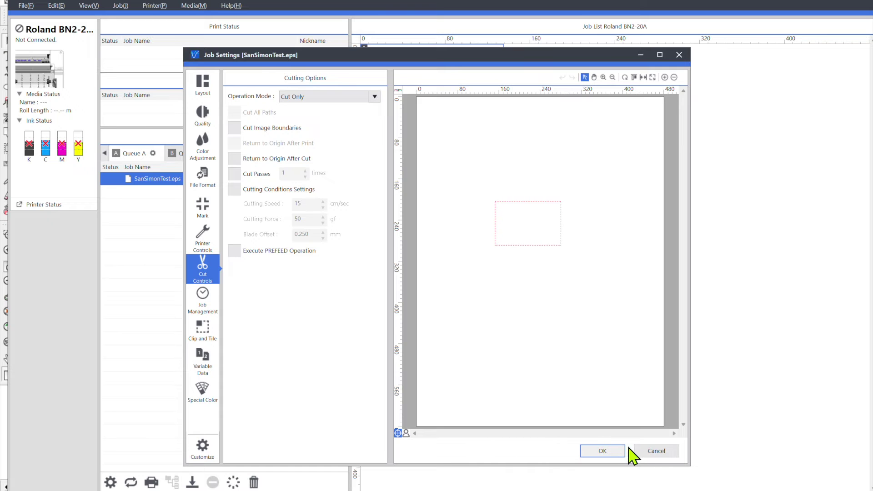
{"action": "left_click", "coordinate": [607, 452]}
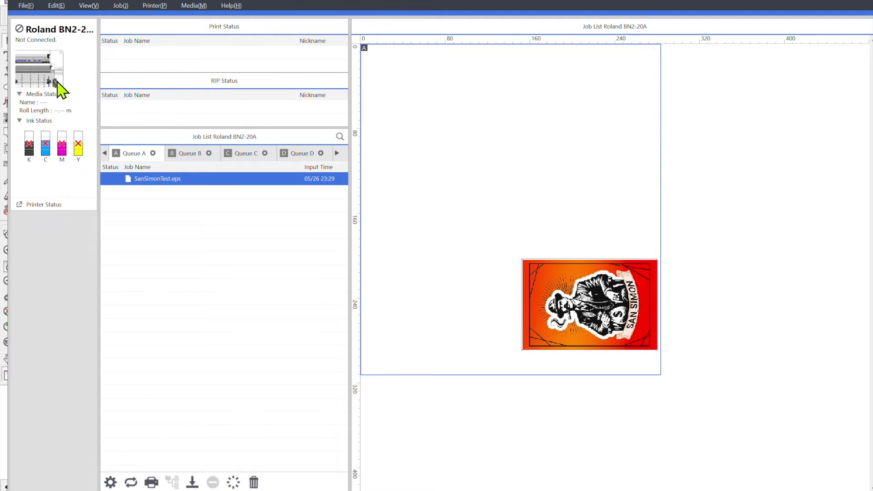
Move the SanSimonTest.eps artwork to the media's top-left corner and apply the job settings
{"action": "double_click", "coordinate": [254, 178]}
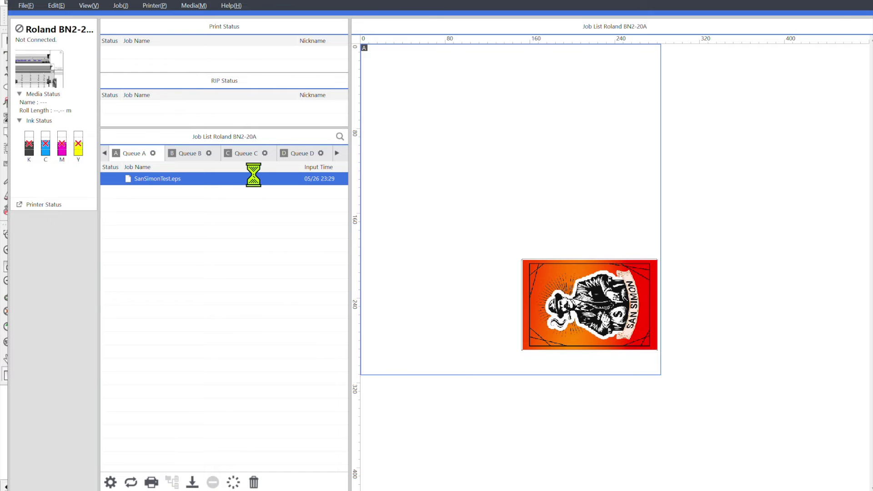
{"action": "left_click_drag", "start_coordinate": [541, 226], "coordinate": [467, 132]}
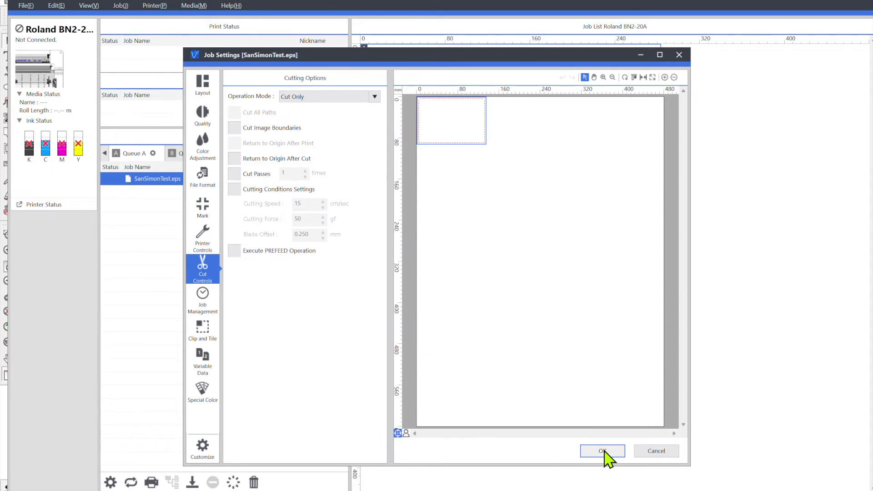
{"action": "left_click", "coordinate": [602, 451]}
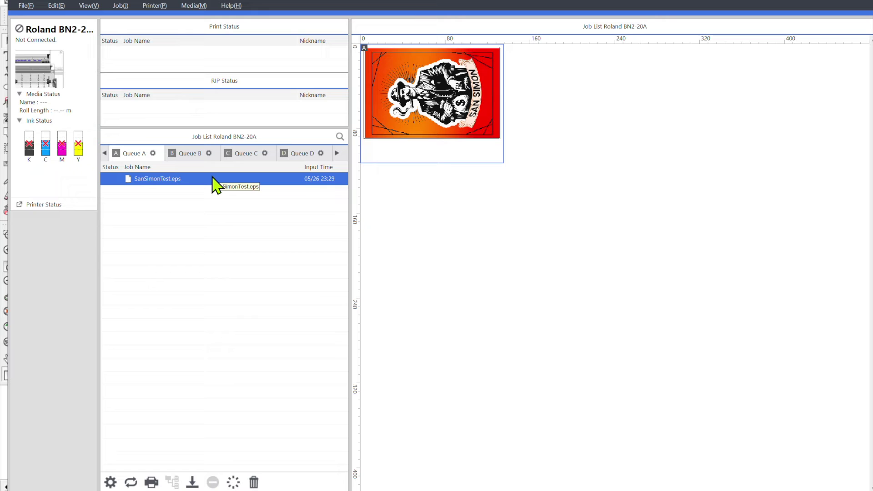
Switch VersaWorks to the empty Queue B job list, leaving SanSimonTest.eps in Queue A
{"action": "right_click", "coordinate": [251, 181]}
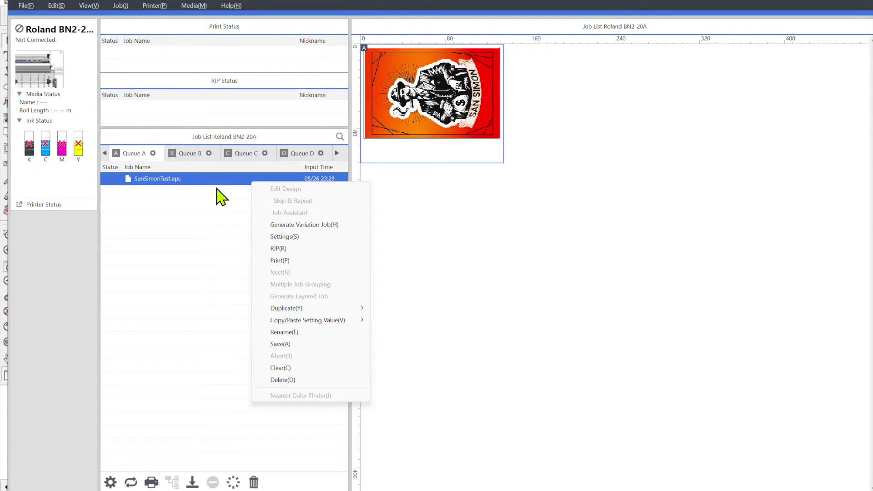
{"action": "left_click", "coordinate": [473, 249]}
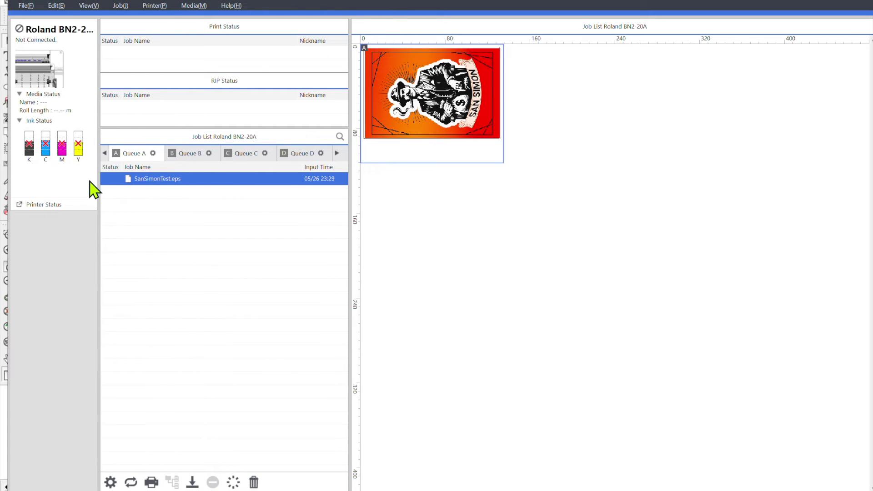
{"action": "left_click", "coordinate": [191, 155]}
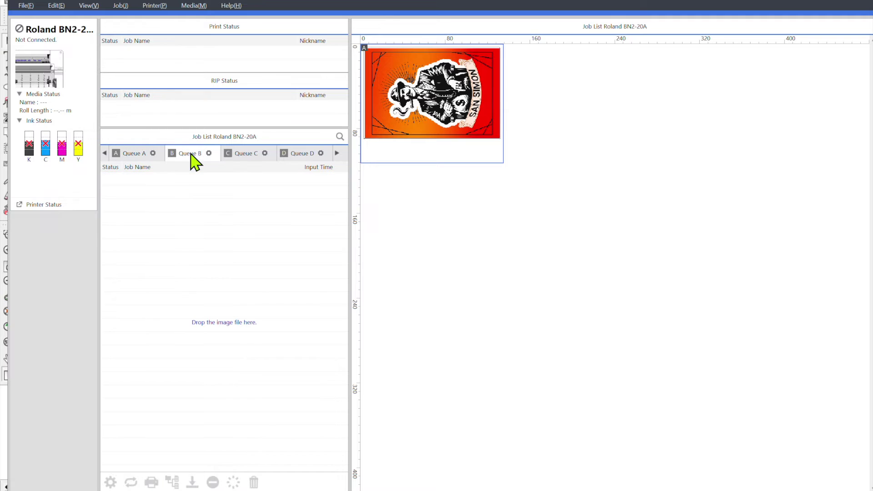
{"action": "left_click", "coordinate": [53, 7]}
Open Queue B's properties and raise the EPS margin on the File Format page
{"action": "mouse_move", "coordinate": [167, 18]}
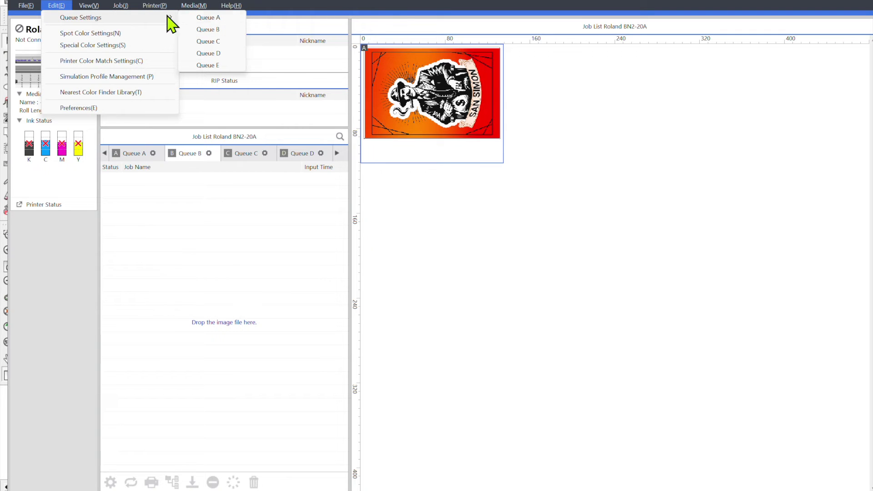
{"action": "left_click", "coordinate": [226, 29]}
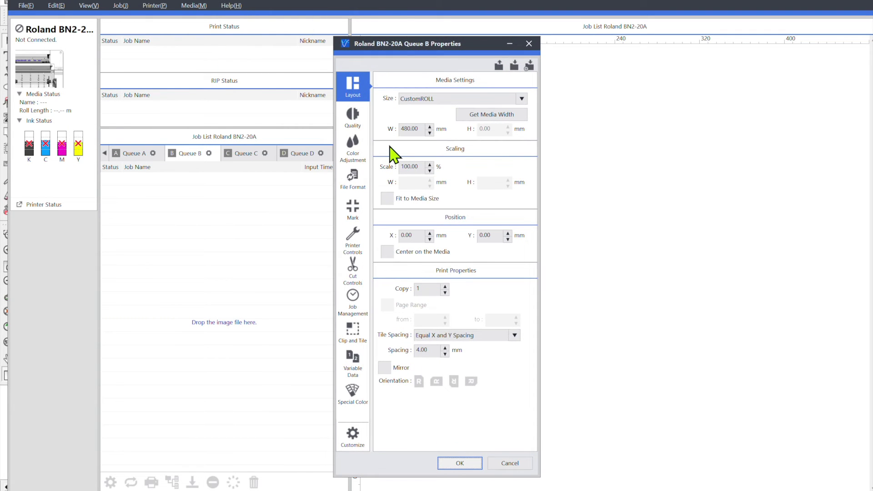
{"action": "left_click", "coordinate": [359, 187]}
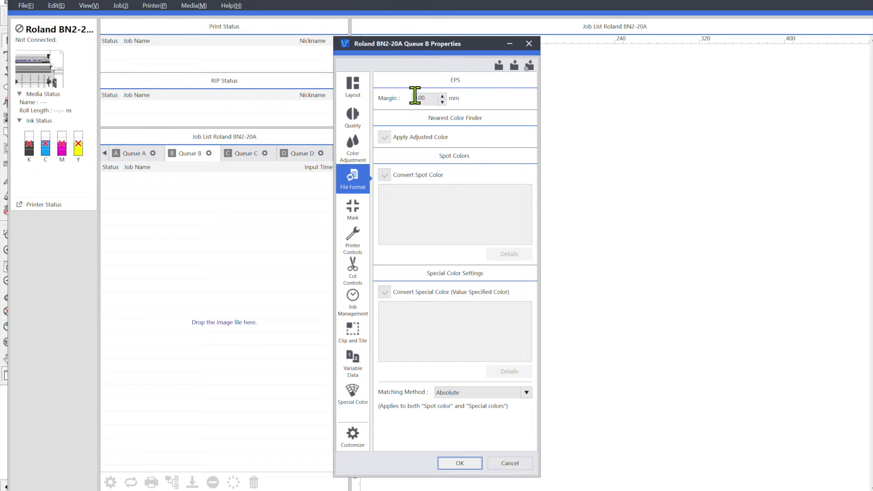
{"action": "left_click", "coordinate": [442, 96]}
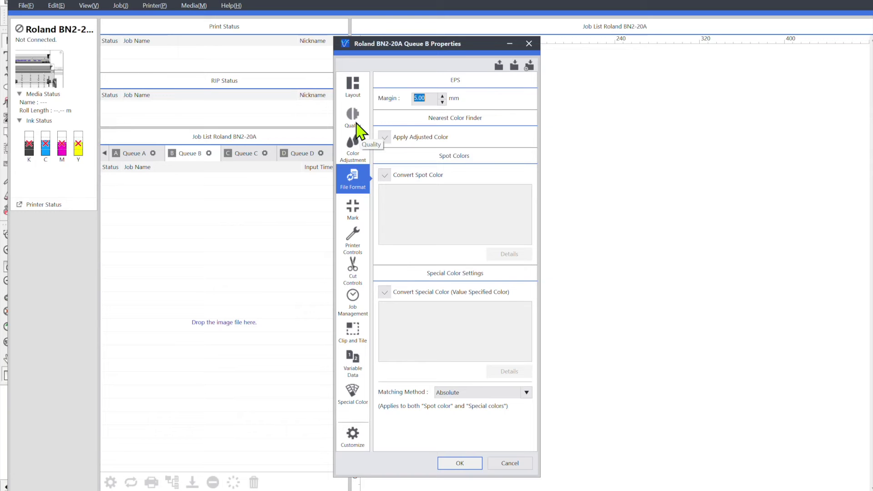
{"action": "left_click", "coordinate": [356, 122]}
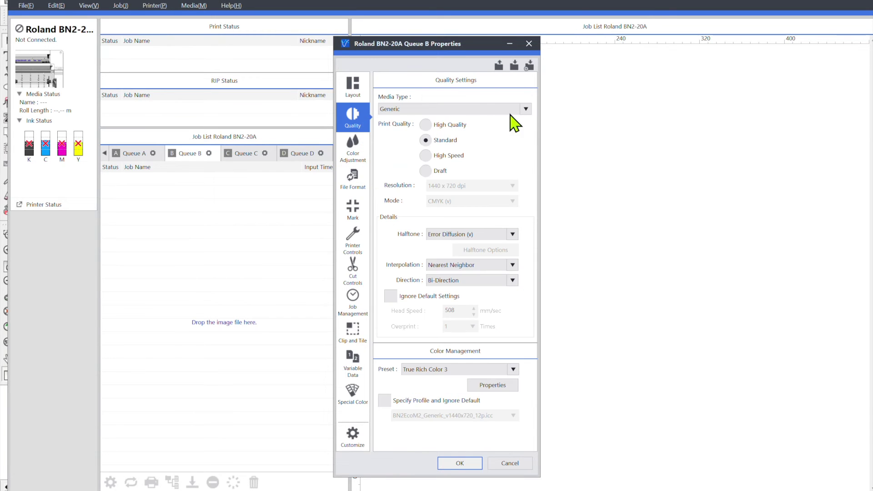
Give Queue B the Roland DGA MCVP: Matte Calendered Vinyl media, keeping the True Rich Color 3 preset
{"action": "left_click", "coordinate": [525, 109]}
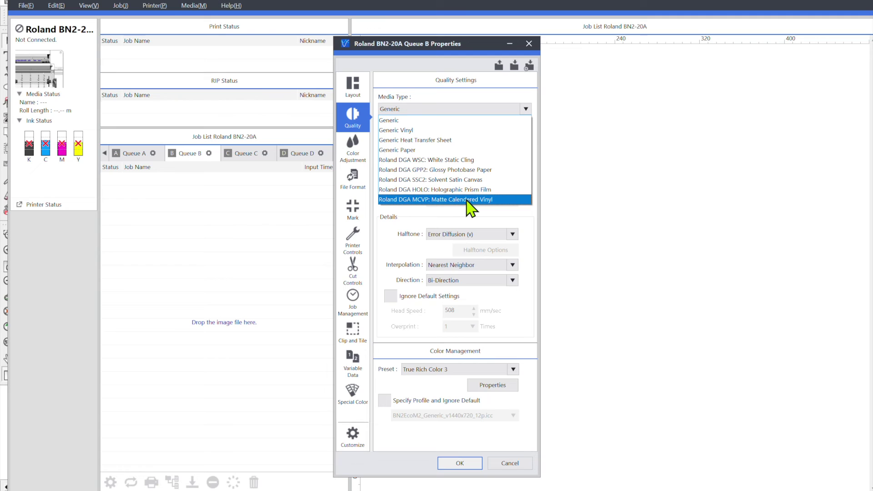
{"action": "left_click", "coordinate": [469, 200]}
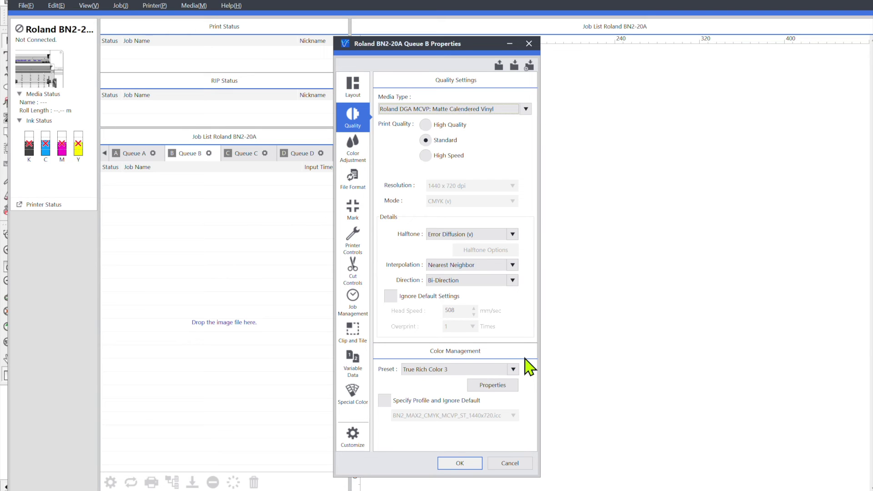
{"action": "left_click", "coordinate": [513, 369]}
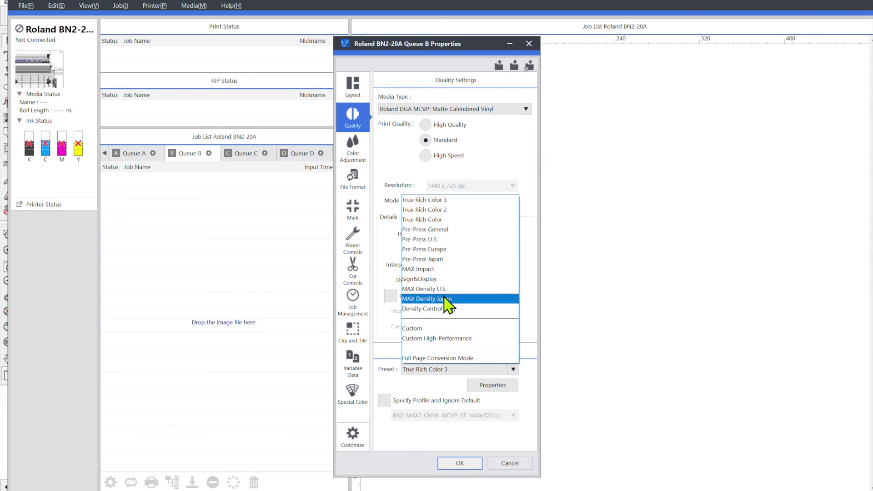
{"action": "left_click", "coordinate": [518, 167]}
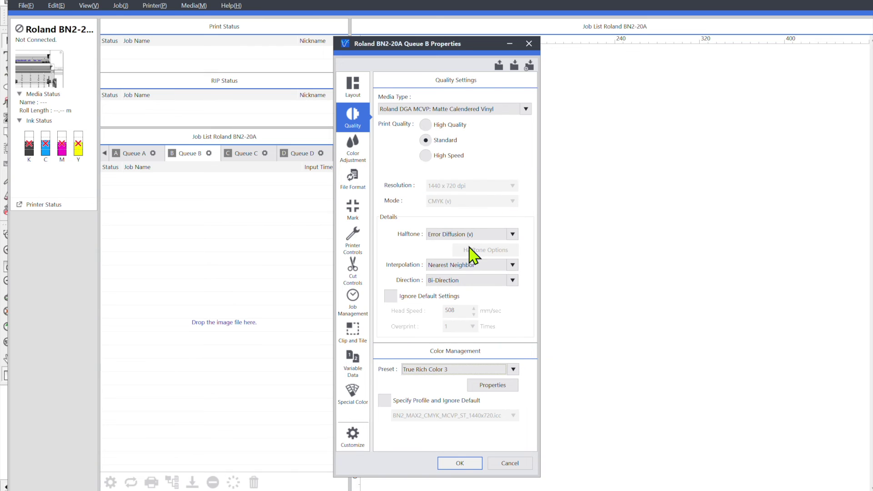
{"action": "left_click", "coordinate": [355, 213]}
Enable crop marks for the entire area and save Queue B's changed properties
{"action": "left_click", "coordinate": [386, 146]}
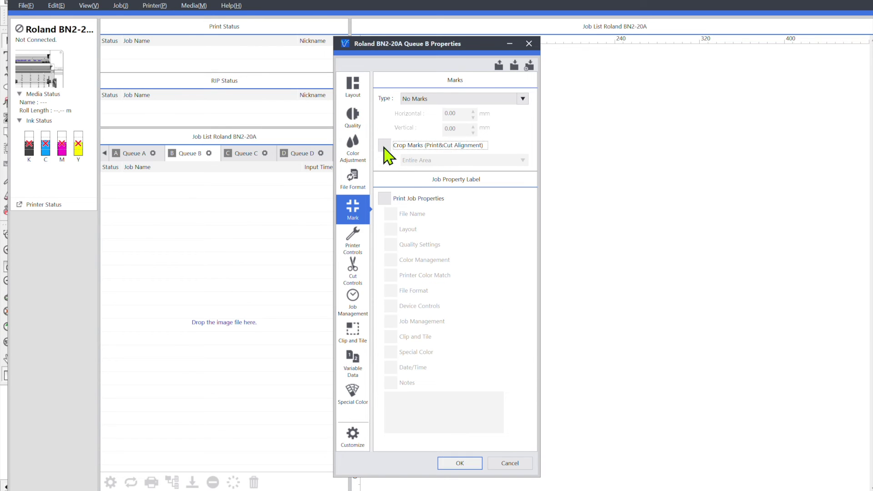
{"action": "left_click", "coordinate": [522, 160]}
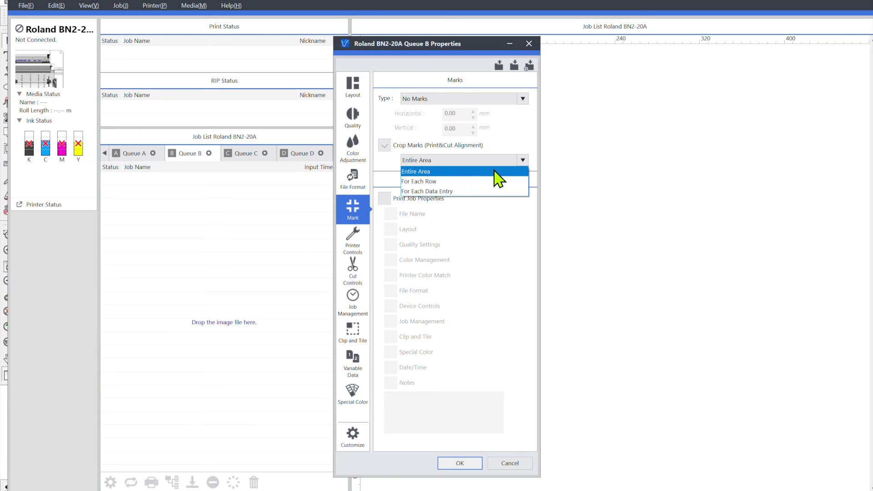
{"action": "left_click", "coordinate": [437, 170]}
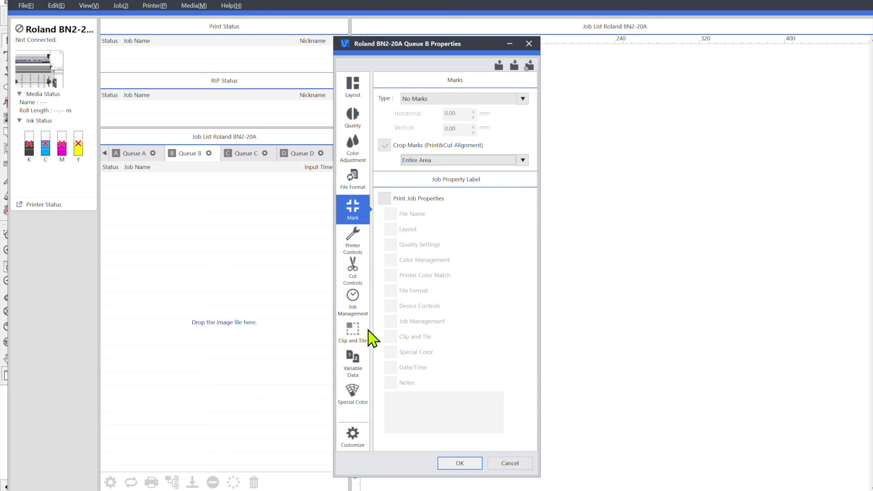
{"action": "left_click", "coordinate": [461, 464]}
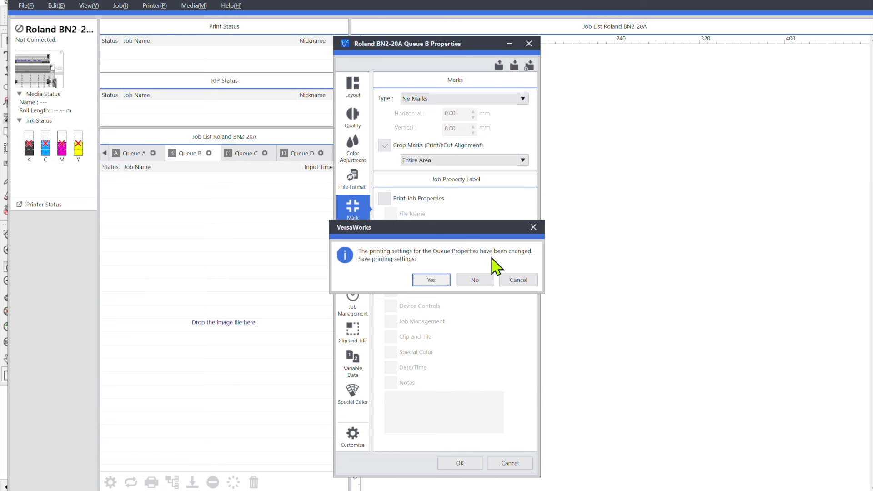
{"action": "left_click", "coordinate": [432, 281]}
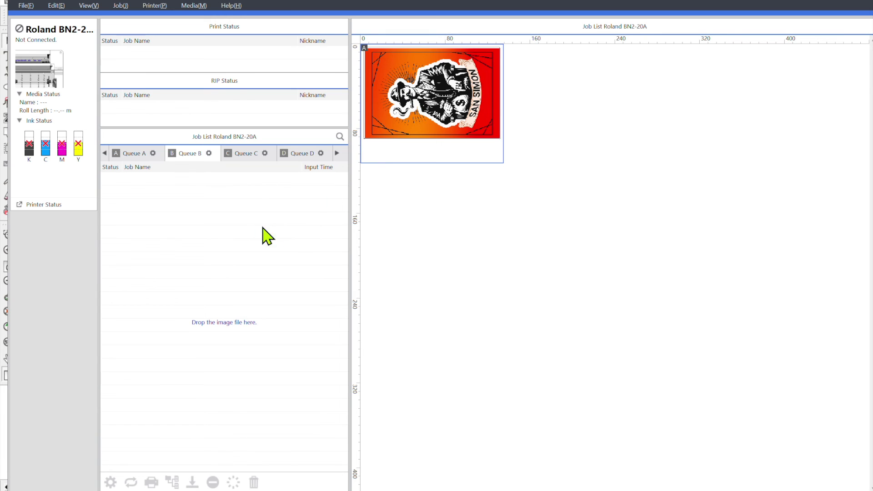
{"action": "left_click", "coordinate": [173, 154]}
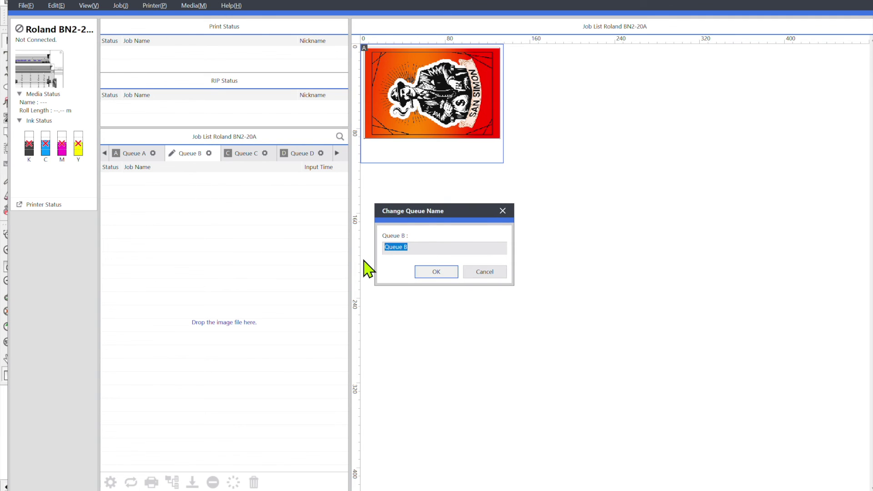
Name Queue B 'StickerMatte' and reopen the rename dialog to verify it
{"action": "type", "text": "StickerMatte"}
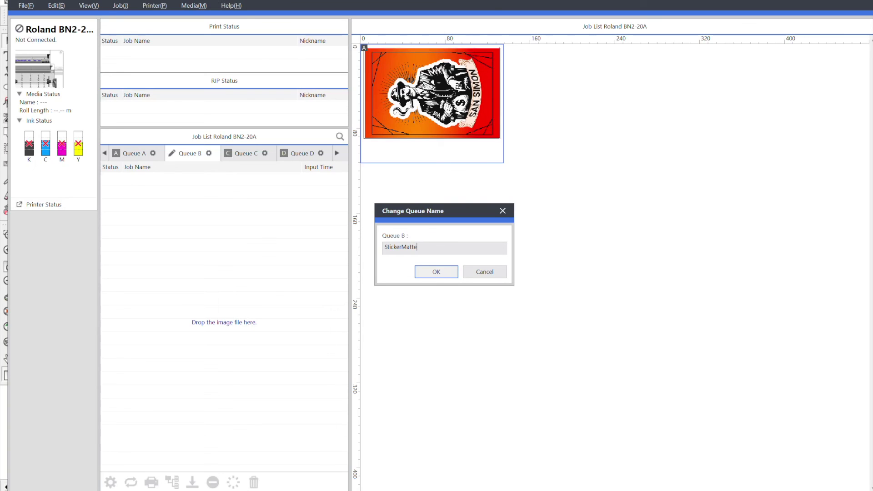
{"action": "left_click", "coordinate": [438, 273]}
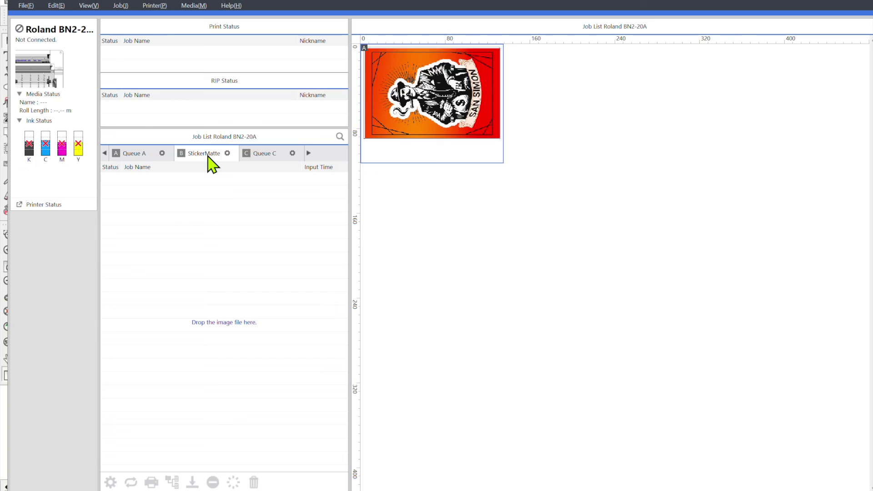
{"action": "left_click", "coordinate": [181, 155]}
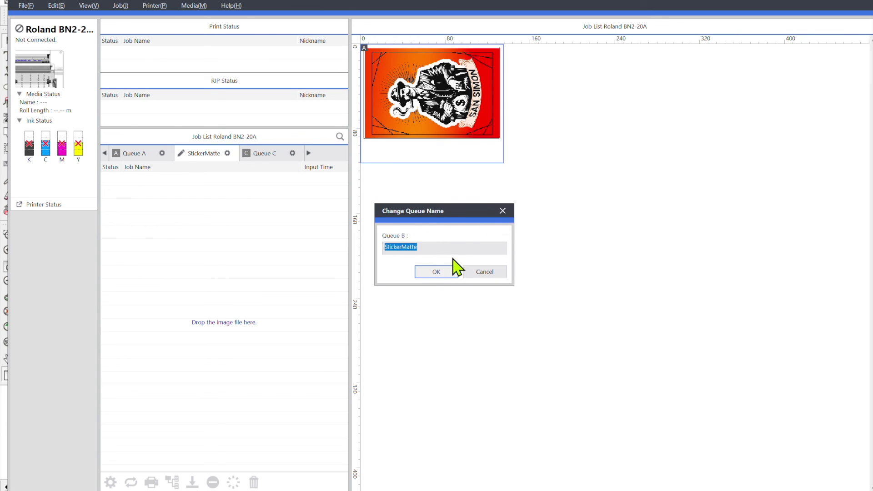
{"action": "left_click", "coordinate": [476, 271]}
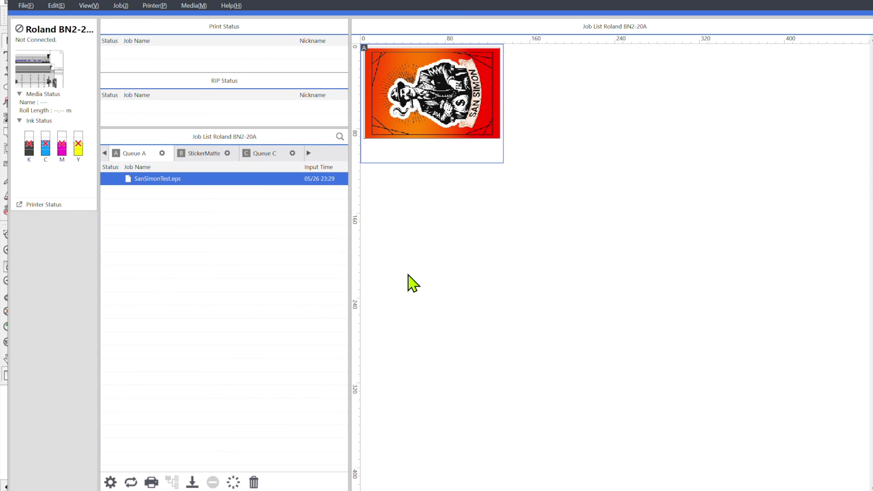